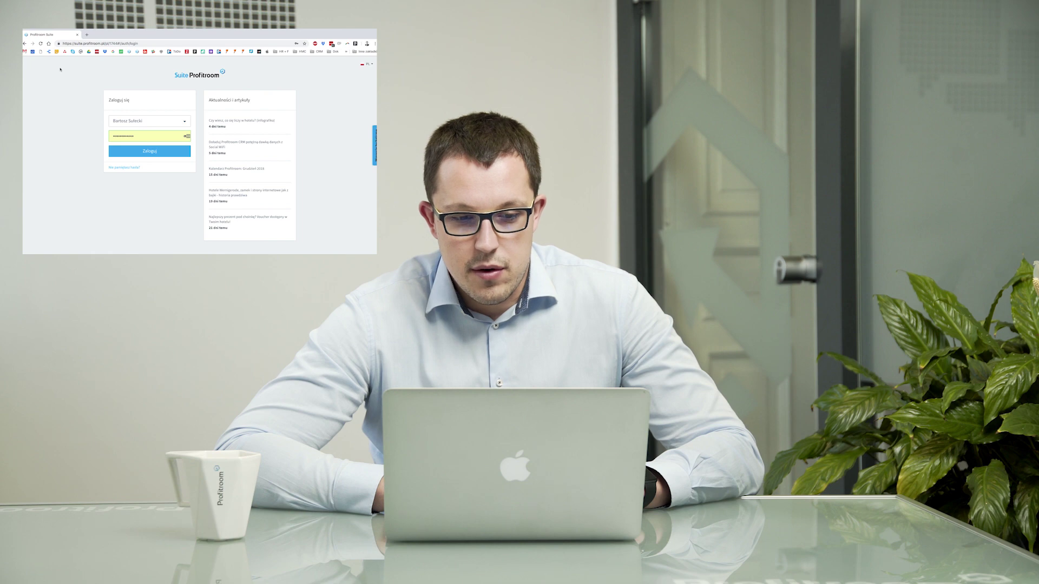
Log in with the saved account and open the Kontakty list to look over the people in it
{"action": "key", "text": "Return"}
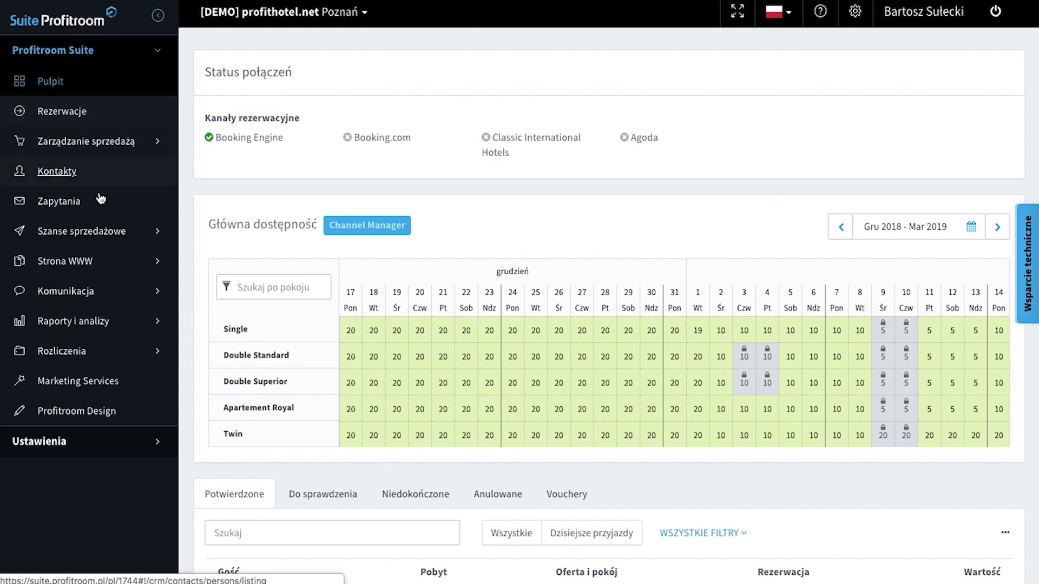
{"action": "left_click", "coordinate": [70, 174]}
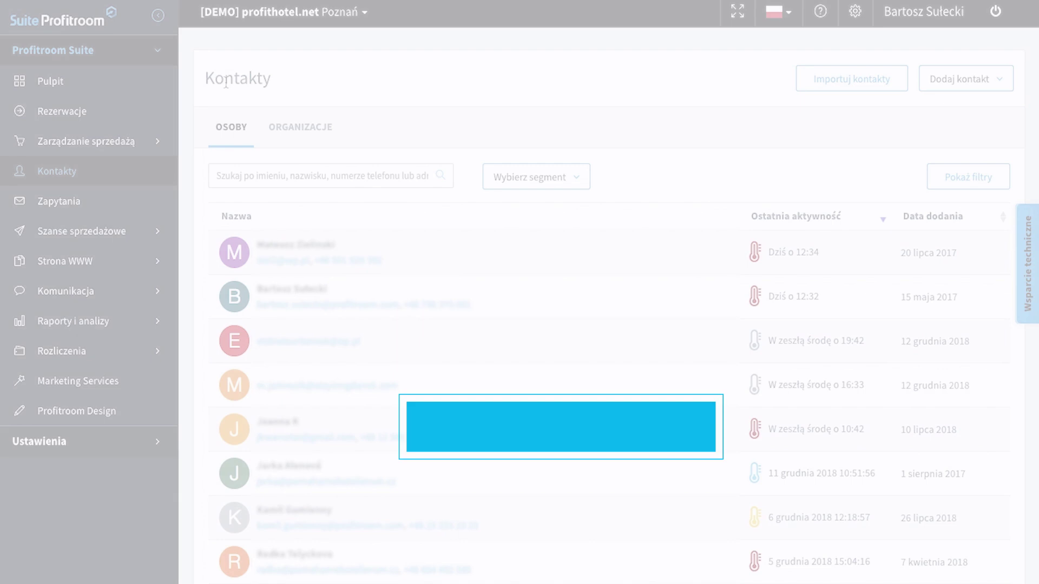
{"action": "scroll", "coordinate": [226, 85], "scroll_direction": "down", "scroll_amount": 3}
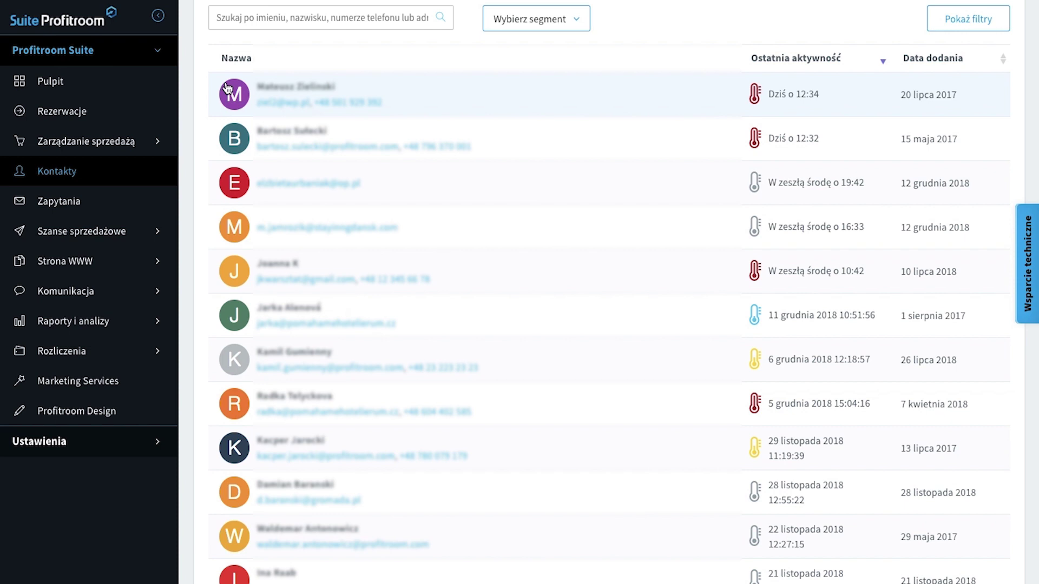
{"action": "scroll", "coordinate": [227, 89], "scroll_direction": "down", "scroll_amount": 1}
{"action": "scroll", "coordinate": [227, 88], "scroll_direction": "up", "scroll_amount": 1}
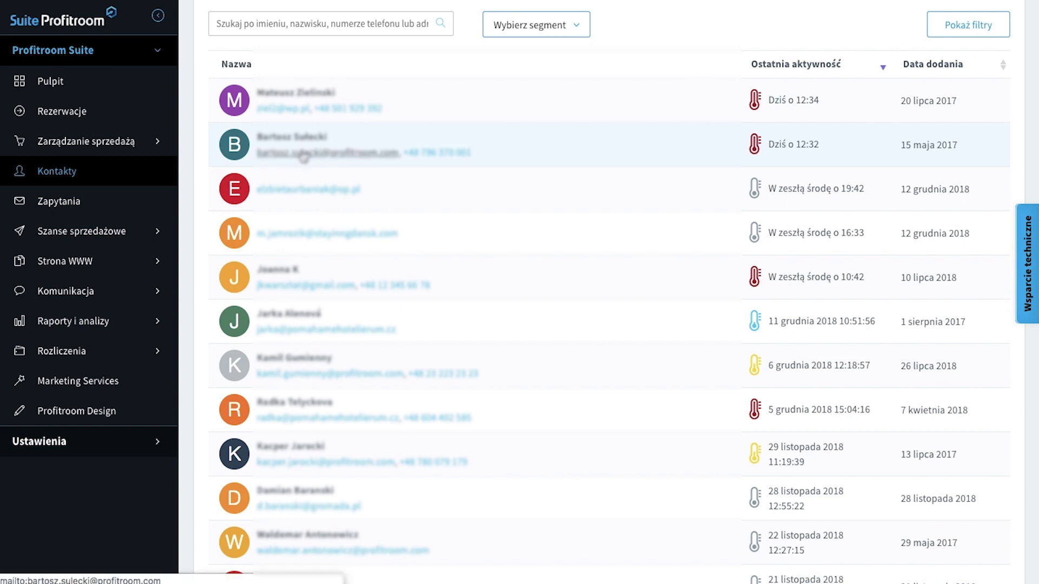
{"action": "scroll", "coordinate": [342, 136], "scroll_direction": "up", "scroll_amount": 3}
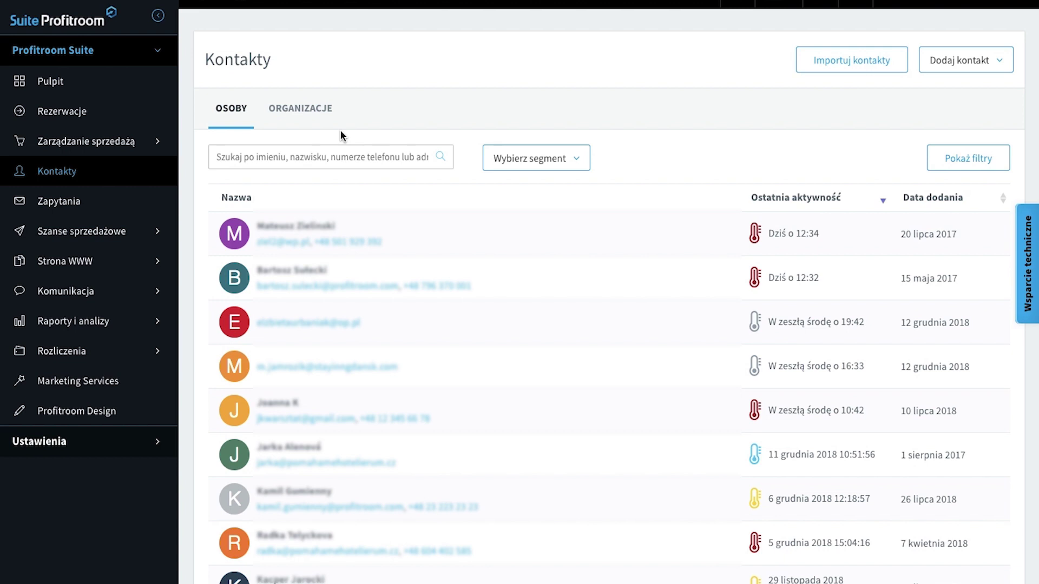
Filter the contacts by the offer category (Kategoria oferty) Dla biznesu and apply the filter
{"action": "scroll", "coordinate": [341, 133], "scroll_direction": "down", "scroll_amount": 3}
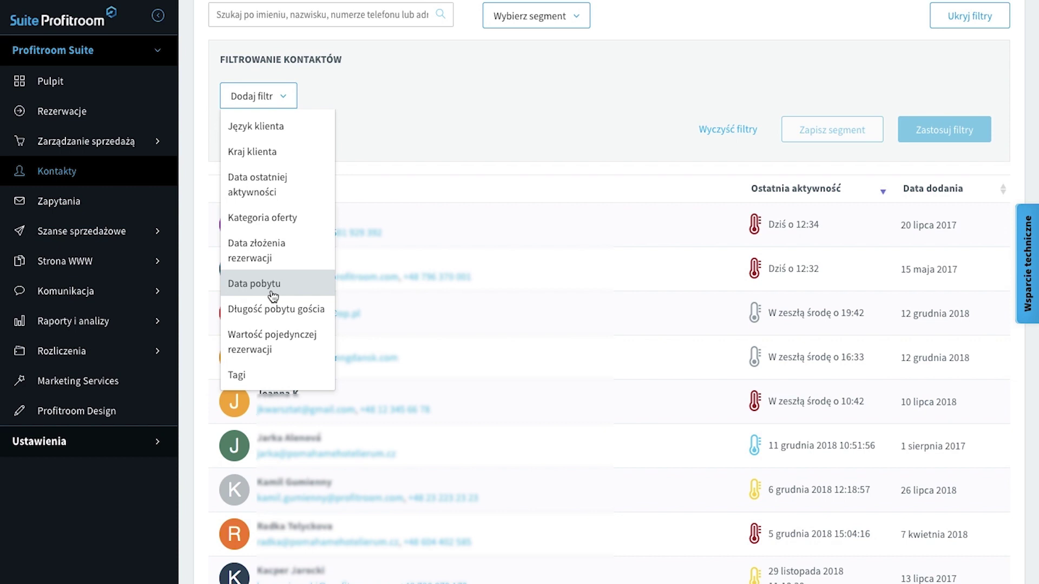
{"action": "left_click", "coordinate": [289, 220]}
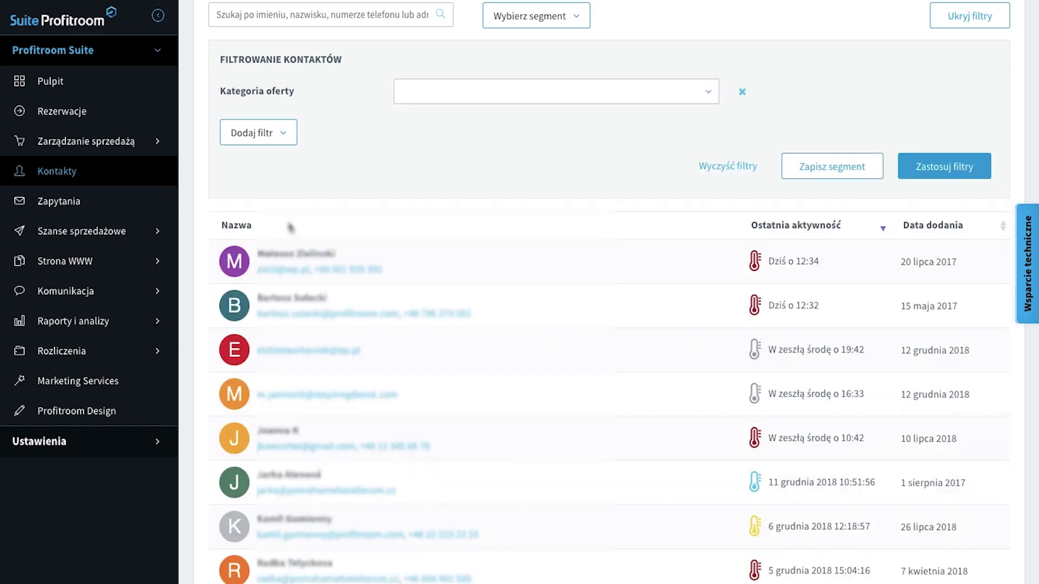
{"action": "scroll", "coordinate": [433, 150], "scroll_direction": "up", "scroll_amount": 1}
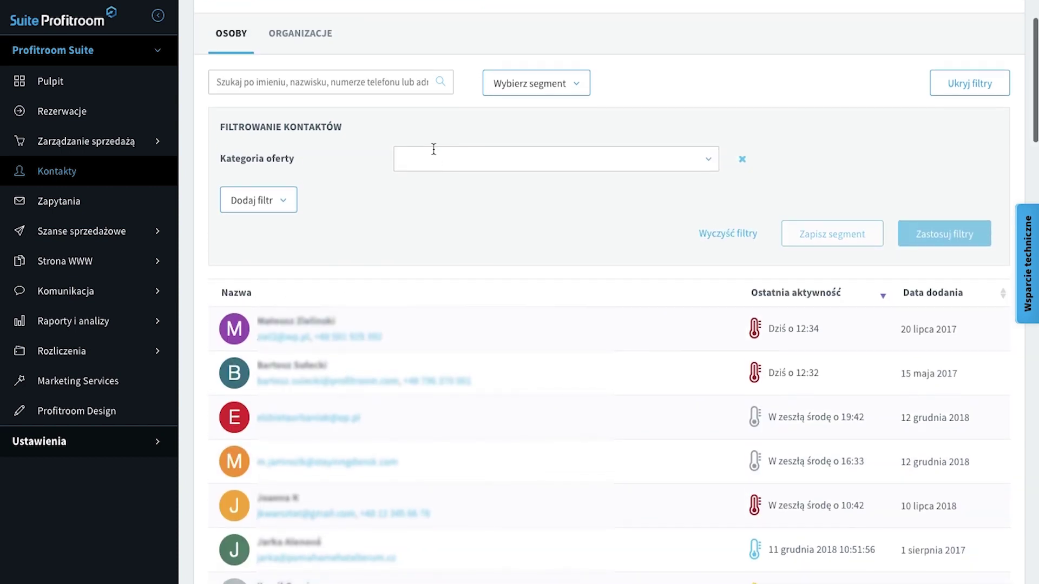
{"action": "left_click", "coordinate": [503, 156]}
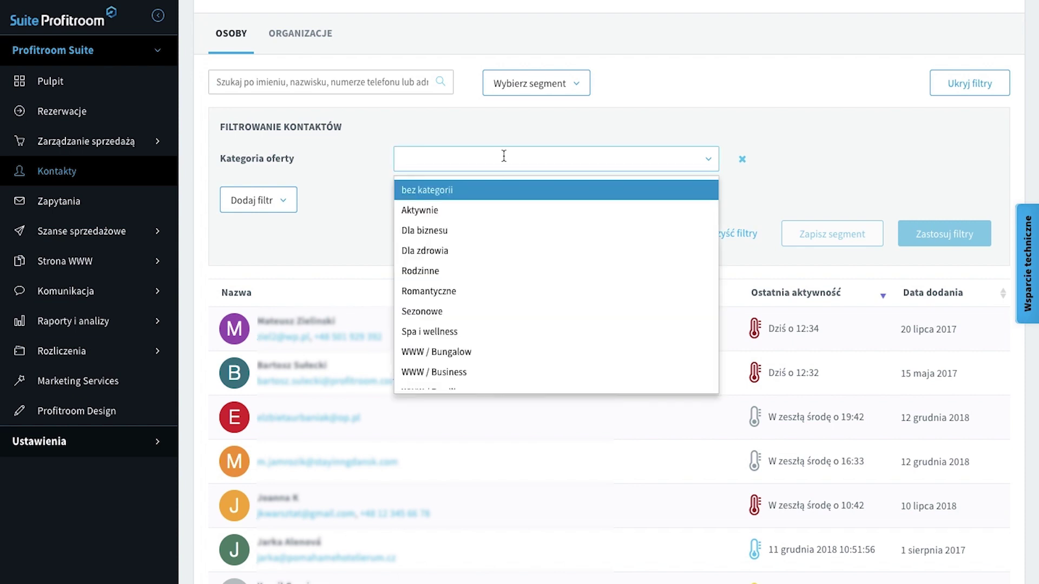
{"action": "left_click", "coordinate": [440, 232]}
{"action": "left_click", "coordinate": [822, 166]}
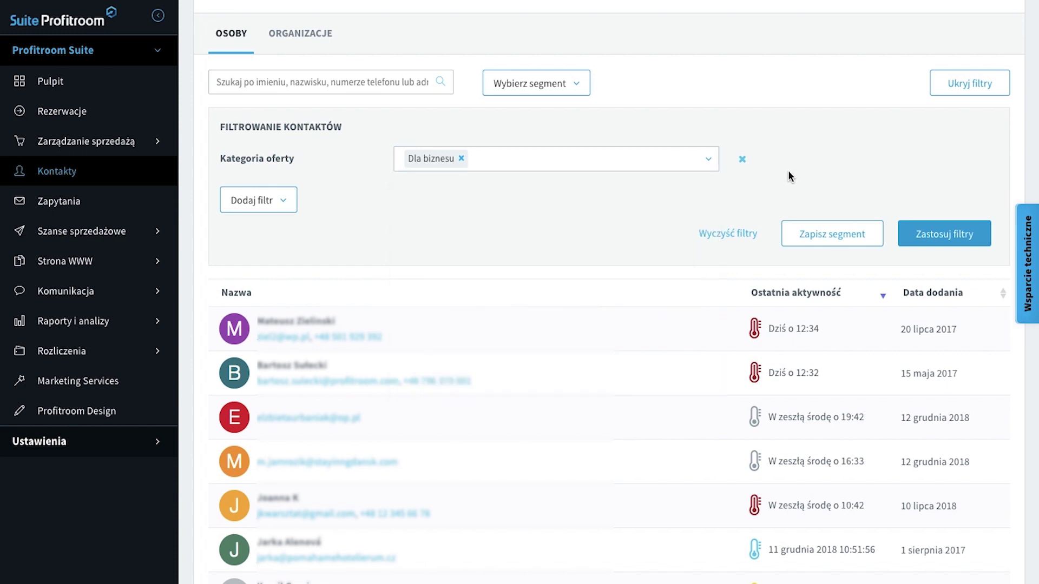
{"action": "left_click", "coordinate": [974, 237]}
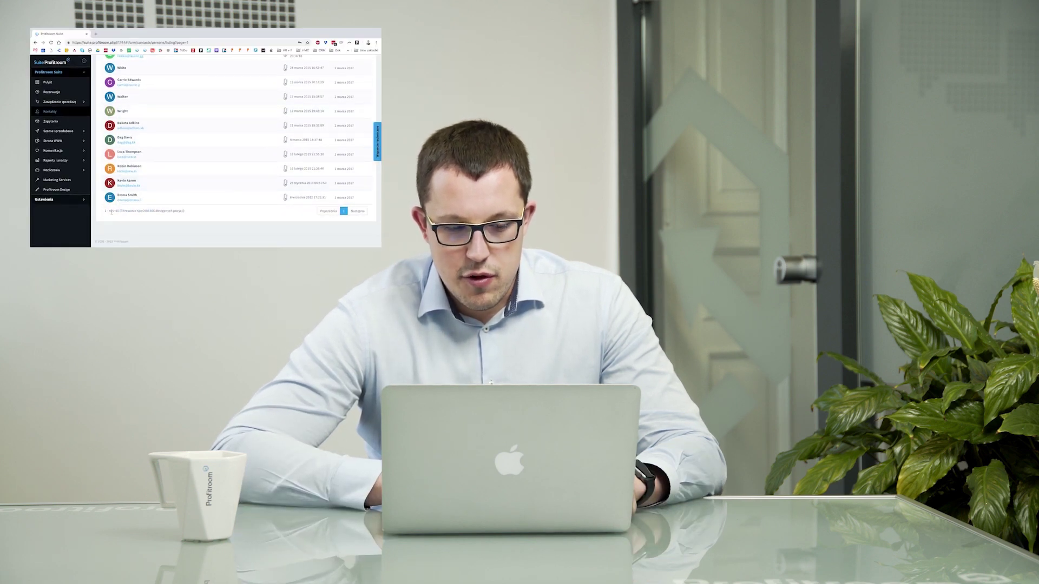
Try to save the filtered contacts as a segment named Biznes, and close the save dialog
{"action": "scroll", "coordinate": [120, 209], "scroll_direction": "up", "scroll_amount": 15}
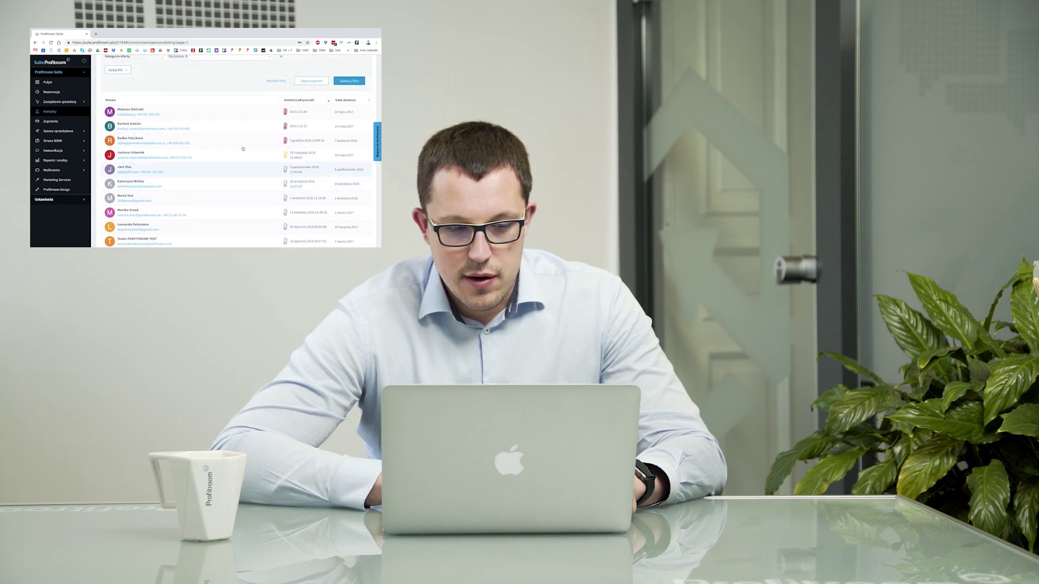
{"action": "scroll", "coordinate": [244, 157], "scroll_direction": "up", "scroll_amount": 5}
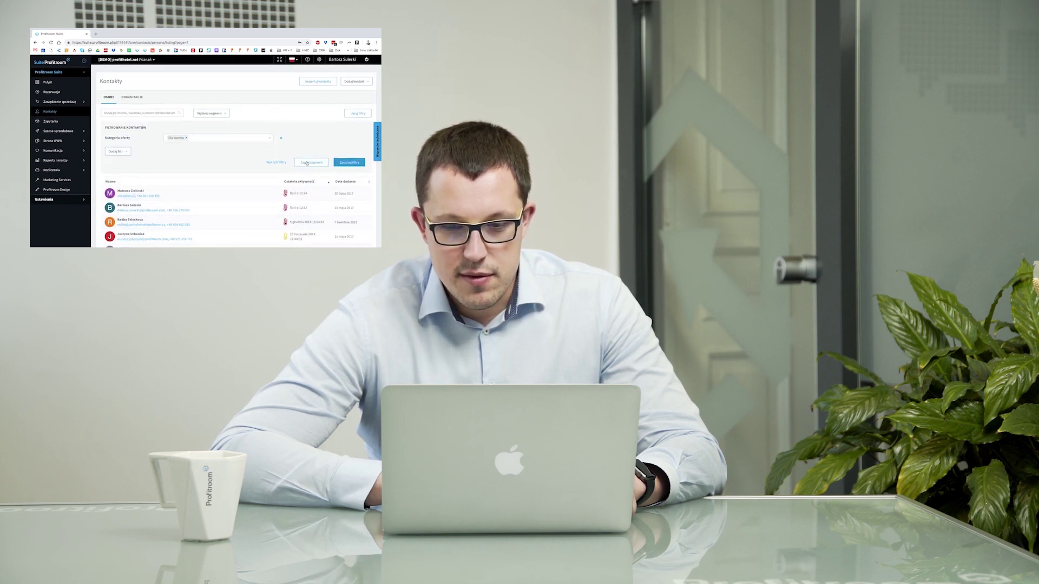
{"action": "left_click", "coordinate": [307, 162]}
{"action": "type", "text": "Biznes"}
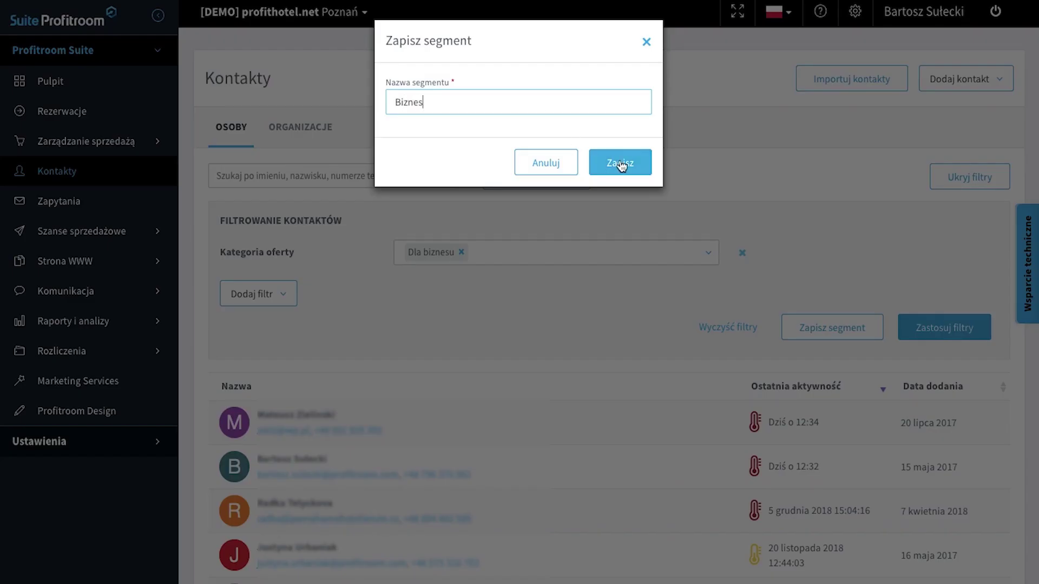
{"action": "left_click", "coordinate": [621, 164]}
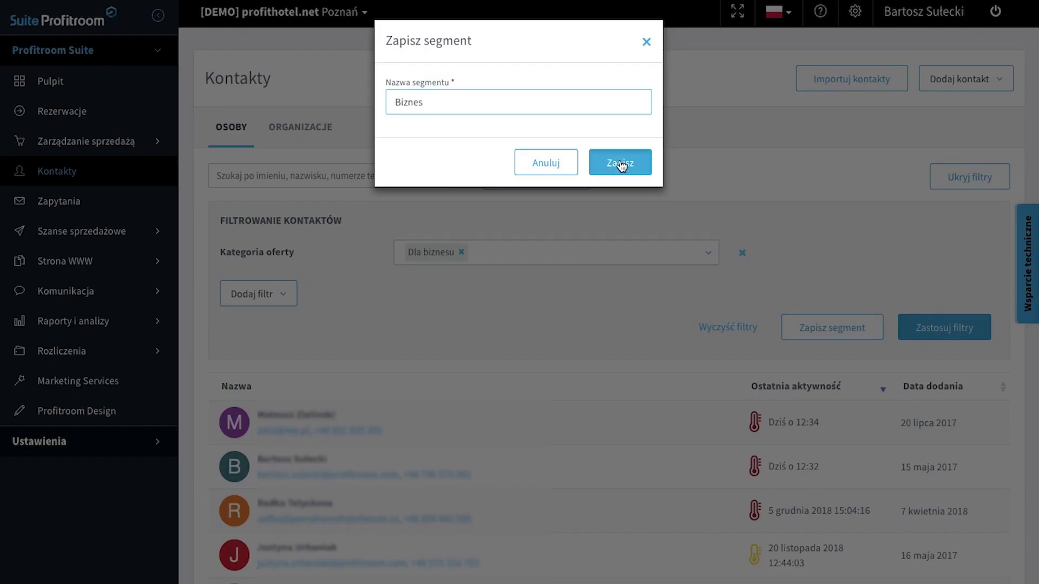
{"action": "left_click", "coordinate": [647, 42]}
Look through the saved contact segments without choosing one
{"action": "left_click", "coordinate": [560, 179]}
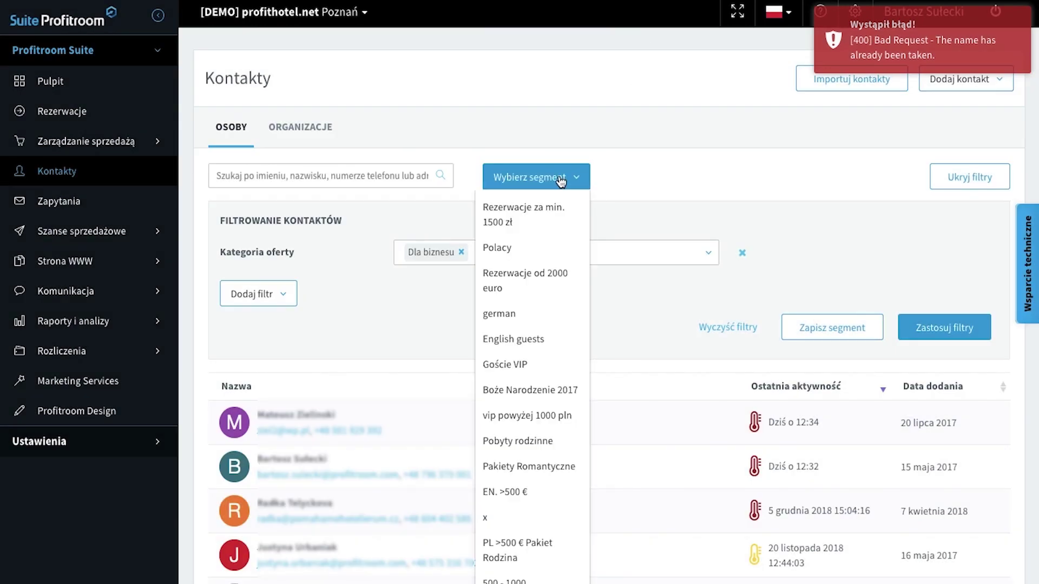
{"action": "scroll", "coordinate": [557, 217], "scroll_direction": "down", "scroll_amount": 6}
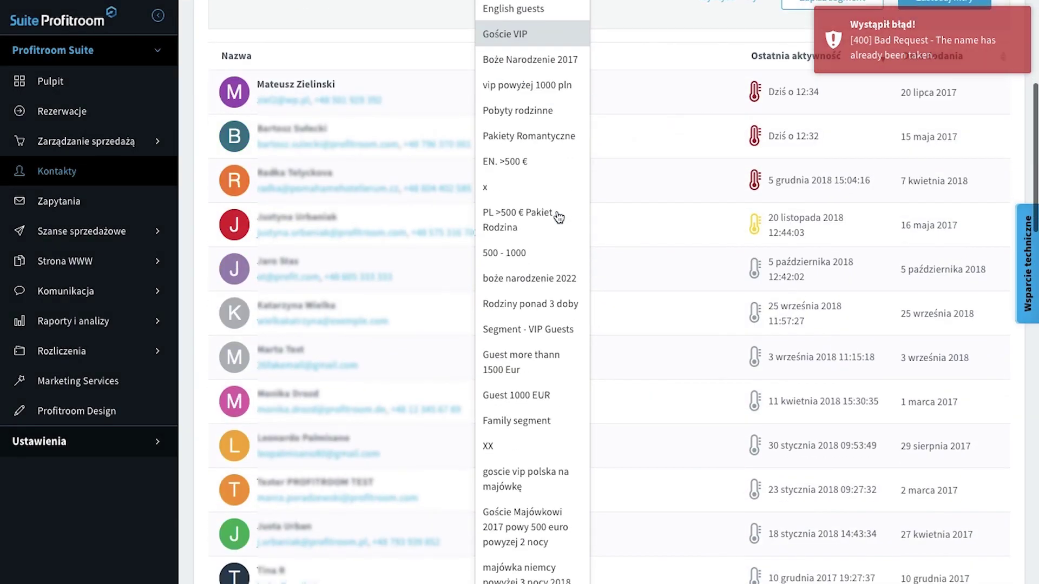
{"action": "scroll", "coordinate": [558, 218], "scroll_direction": "down", "scroll_amount": 4}
{"action": "scroll", "coordinate": [558, 217], "scroll_direction": "up", "scroll_amount": 8}
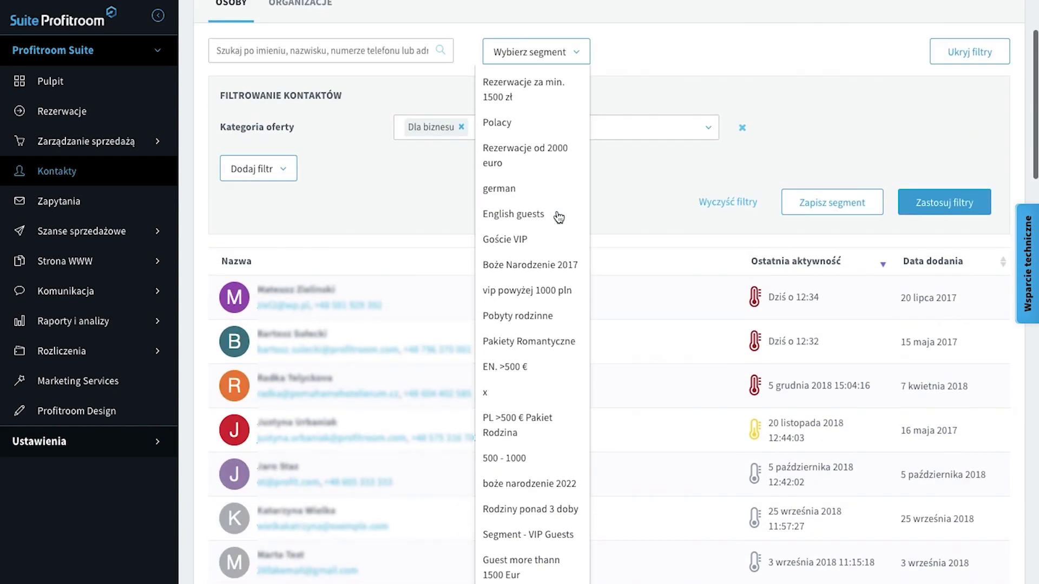
{"action": "scroll", "coordinate": [559, 218], "scroll_direction": "up", "scroll_amount": 1}
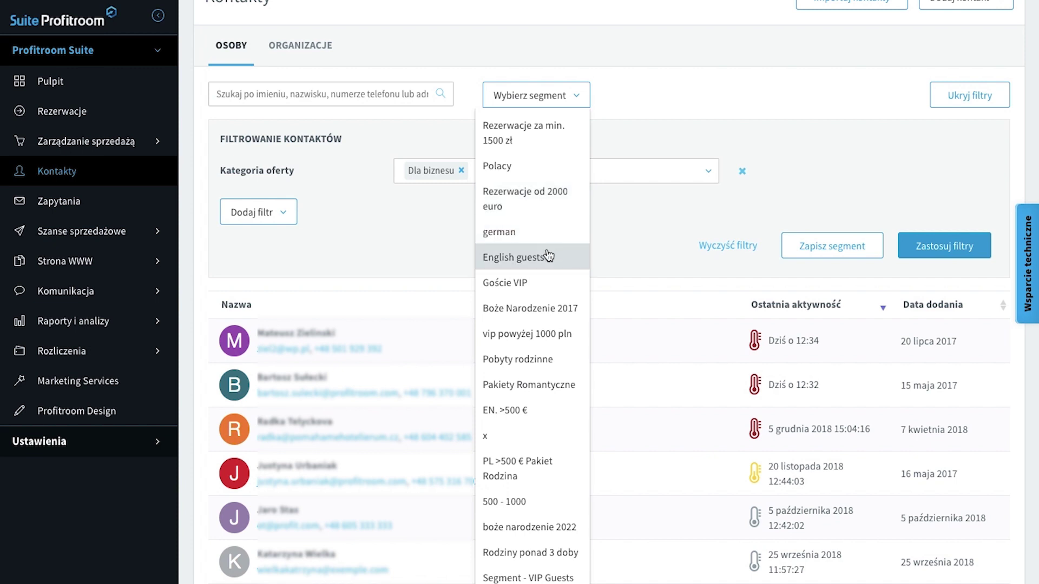
{"action": "left_click", "coordinate": [663, 212]}
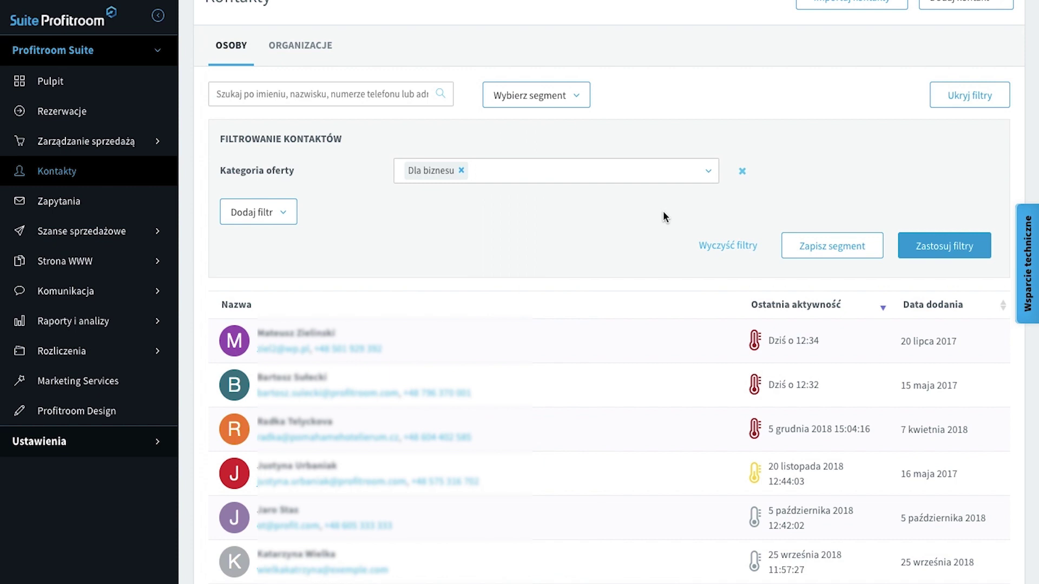
Open the contact lists under Komunikacja and examine the Biznes list's entry and number of contacts
{"action": "left_click", "coordinate": [97, 291]}
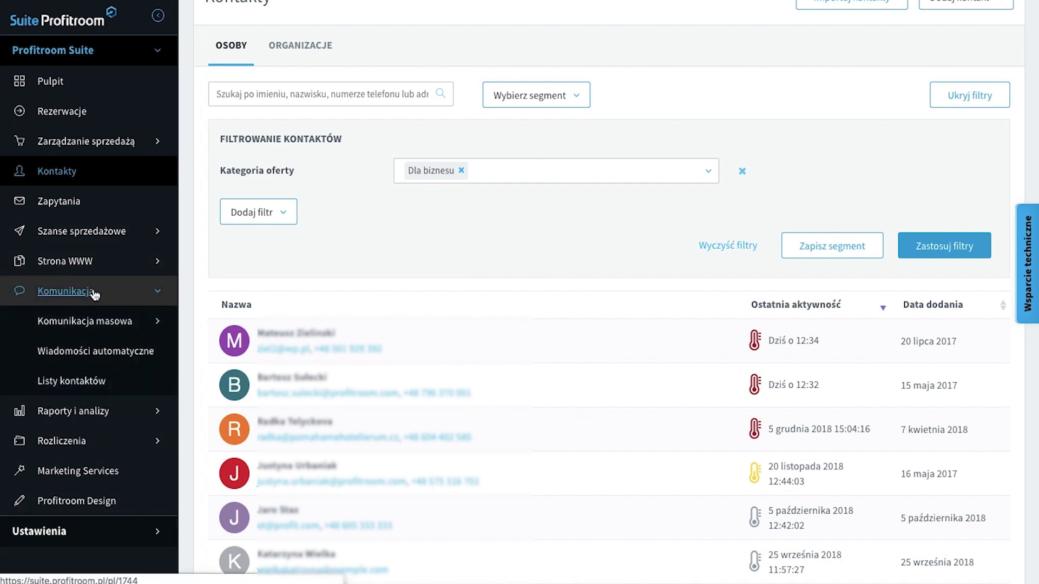
{"action": "left_click", "coordinate": [113, 325]}
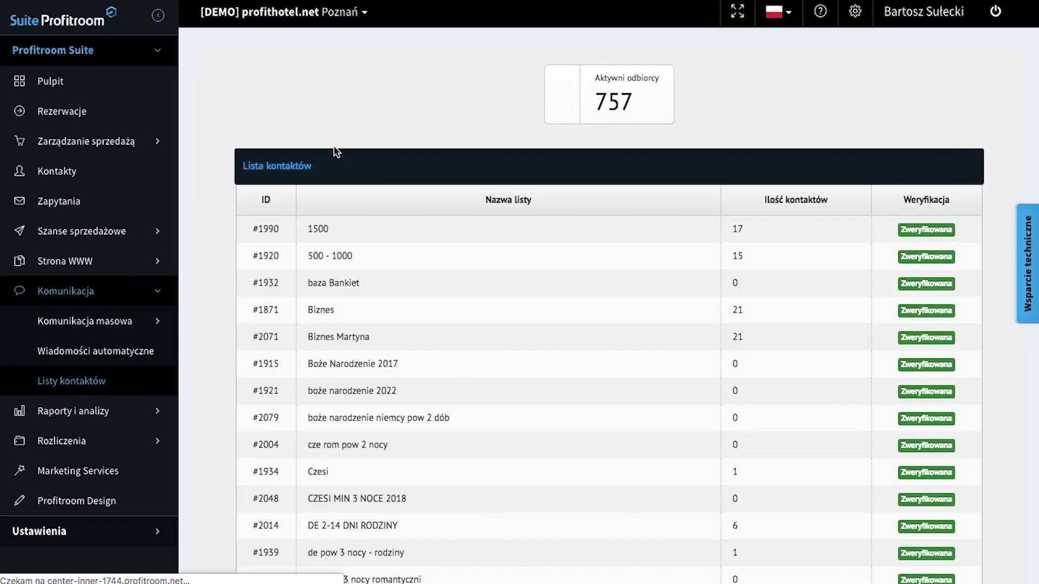
{"action": "scroll", "coordinate": [336, 146], "scroll_direction": "down", "scroll_amount": 2}
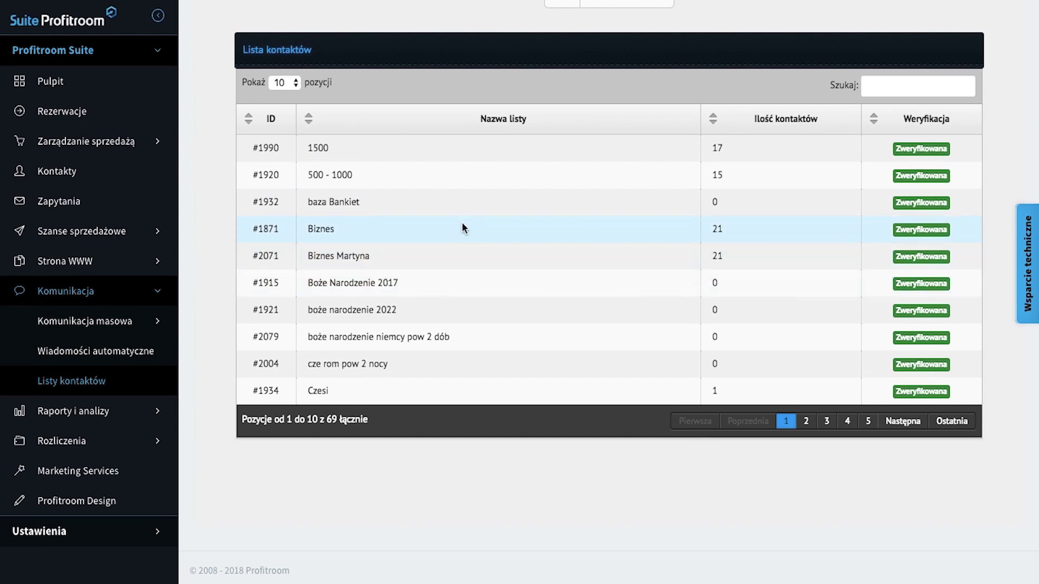
{"action": "left_click_drag", "start_coordinate": [363, 233], "coordinate": [307, 230]}
{"action": "left_click", "coordinate": [345, 233]}
{"action": "left_click", "coordinate": [758, 234]}
View the mass communication campaign summary and open the list of mailing campaigns (Kampanie mailingowe)
{"action": "left_click", "coordinate": [101, 330]}
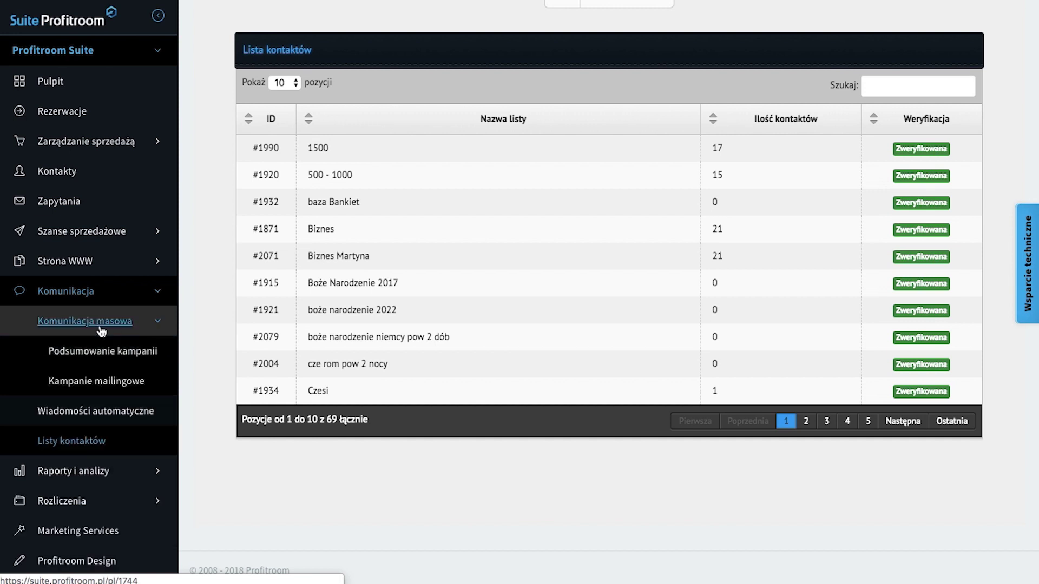
{"action": "left_click", "coordinate": [125, 361]}
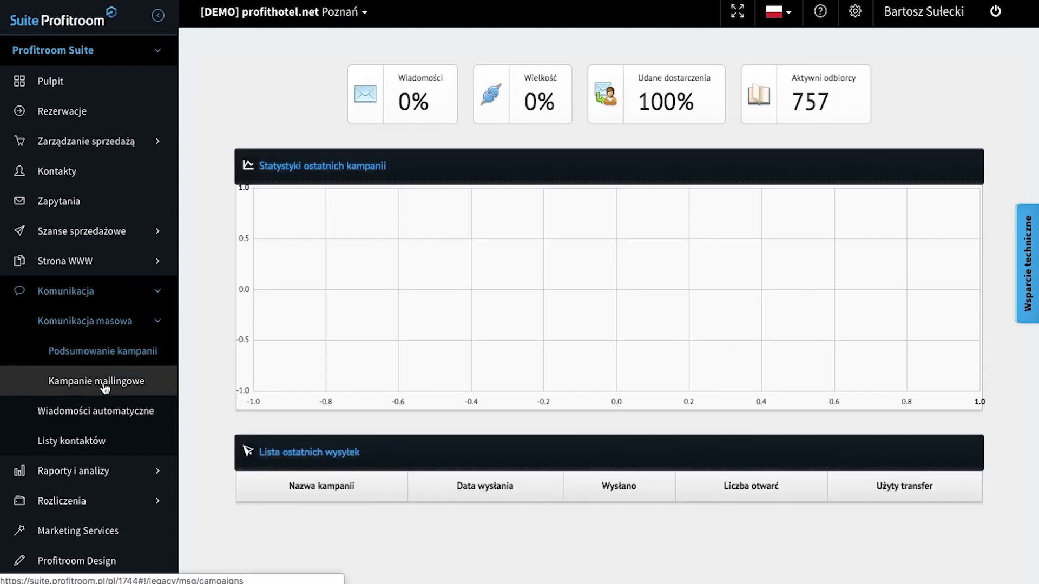
{"action": "left_click", "coordinate": [105, 388]}
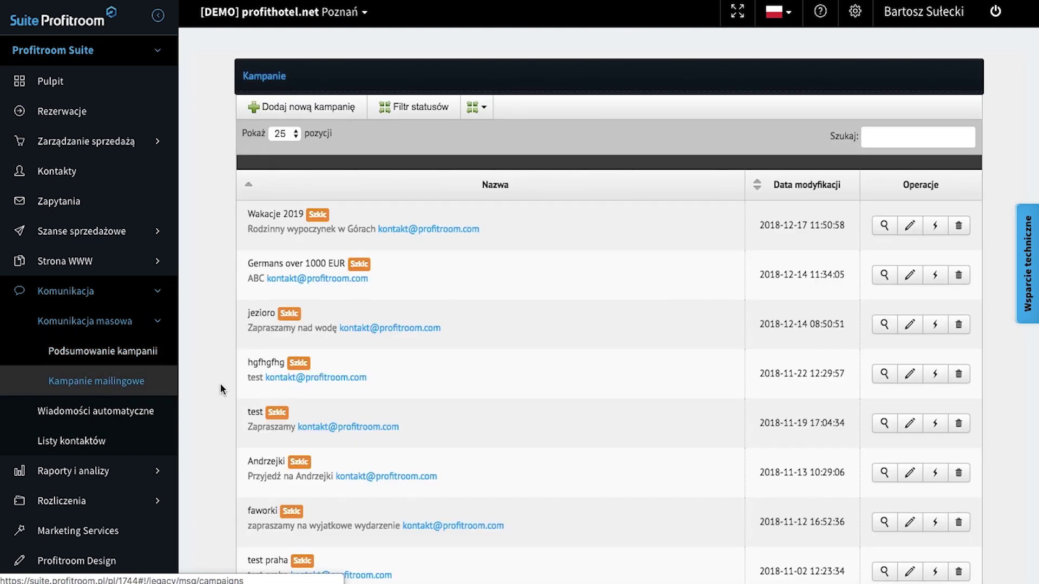
Open the draft mailing campaign andrzejki for editing and proceed to its template elements
{"action": "scroll", "coordinate": [442, 206], "scroll_direction": "down", "scroll_amount": 2}
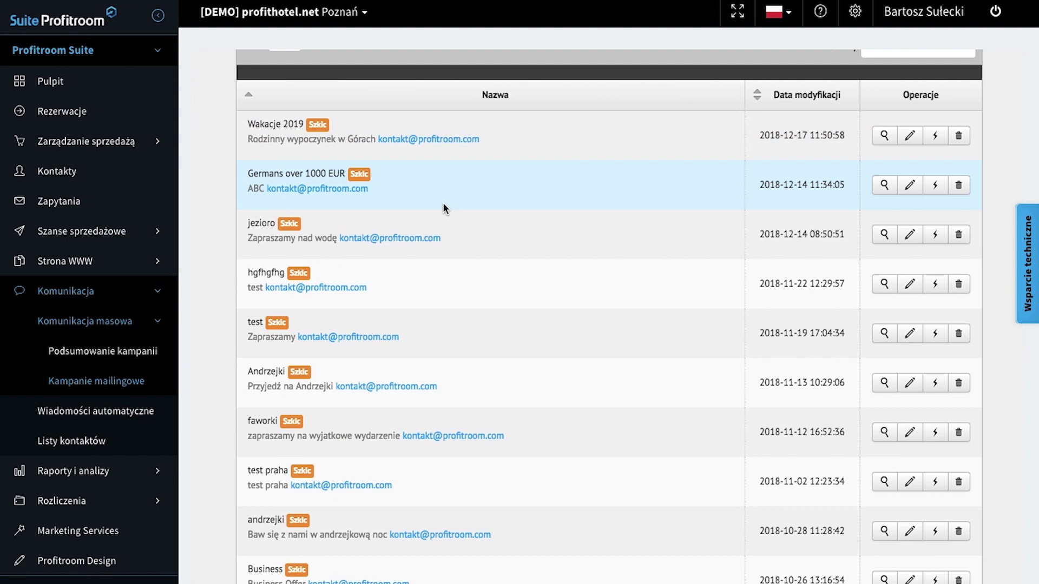
{"action": "scroll", "coordinate": [443, 205], "scroll_direction": "down", "scroll_amount": 3}
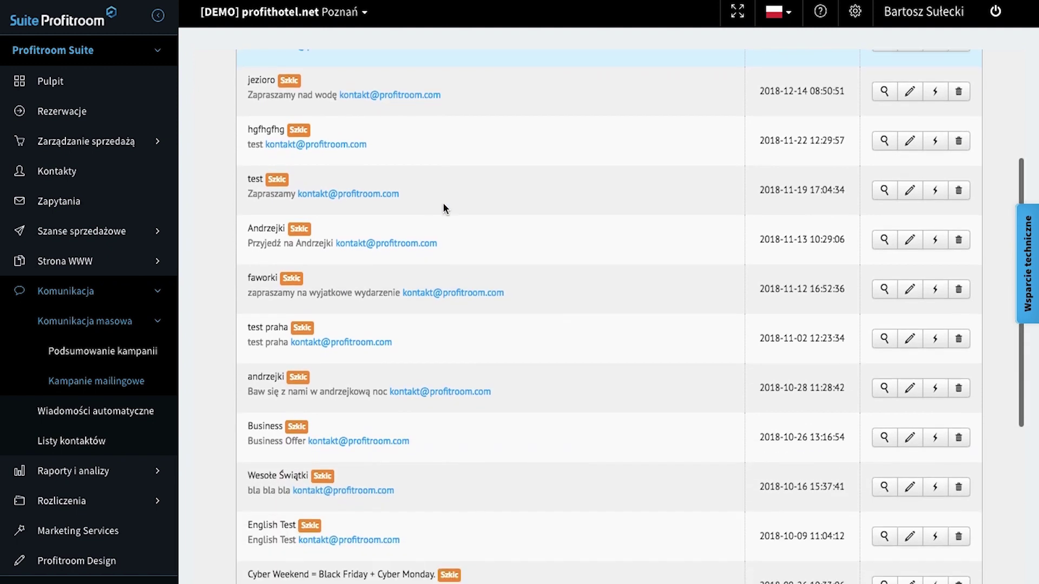
{"action": "scroll", "coordinate": [443, 205], "scroll_direction": "up", "scroll_amount": 5}
{"action": "scroll", "coordinate": [443, 208], "scroll_direction": "down", "scroll_amount": 6}
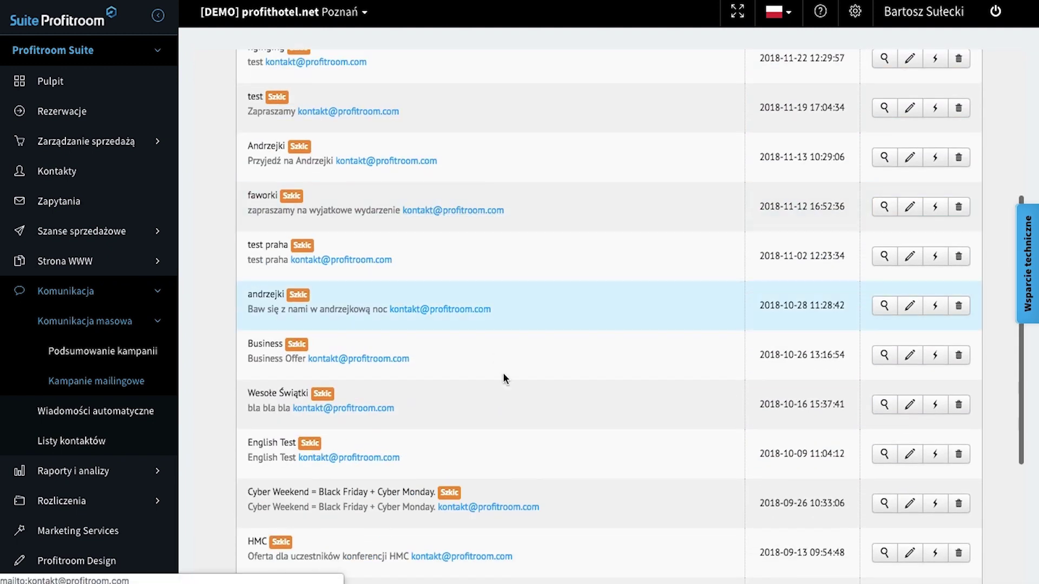
{"action": "left_click", "coordinate": [909, 306]}
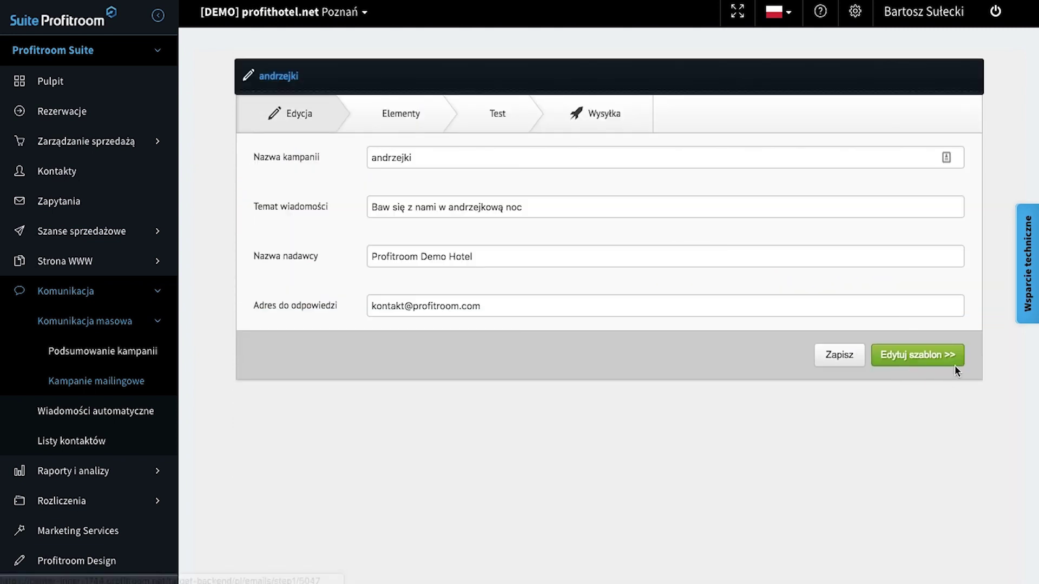
{"action": "left_click", "coordinate": [930, 358]}
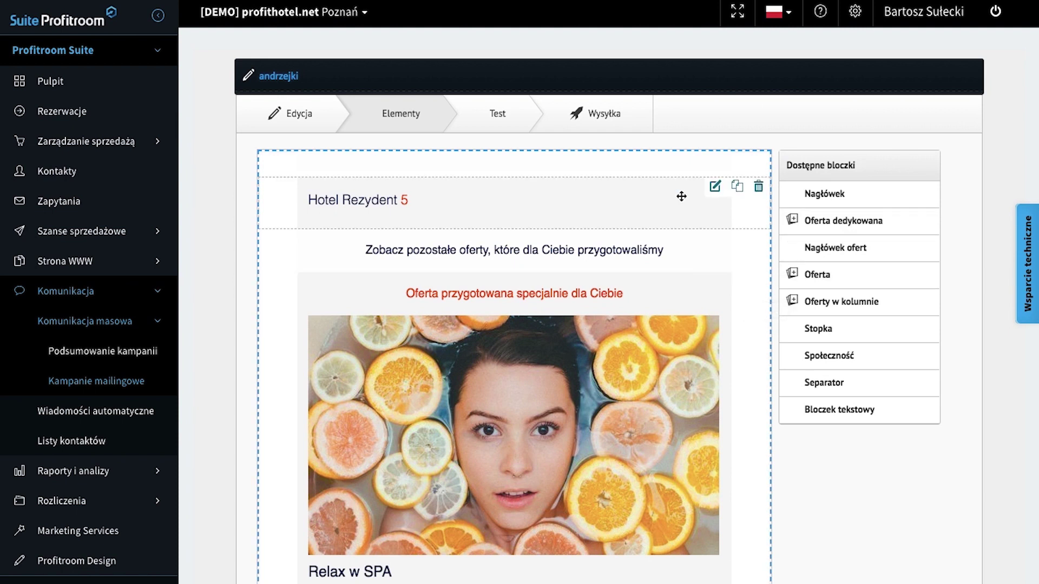
Add an Oferta block above the Relax w SPA offer in the andrzejki mailing and import the Love, love offer into it
{"action": "scroll", "coordinate": [592, 205], "scroll_direction": "down", "scroll_amount": 3}
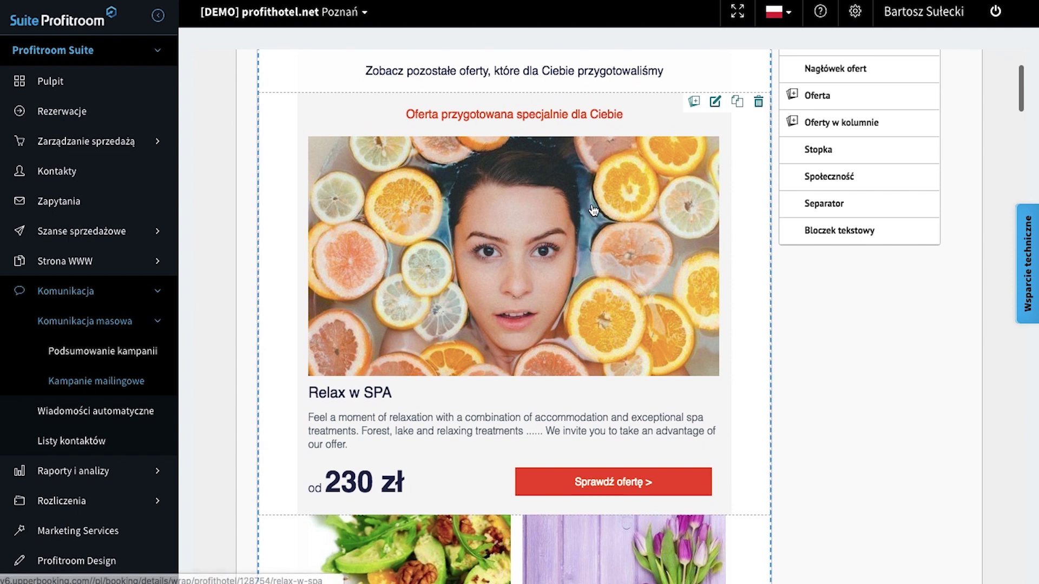
{"action": "scroll", "coordinate": [593, 210], "scroll_direction": "up", "scroll_amount": 3}
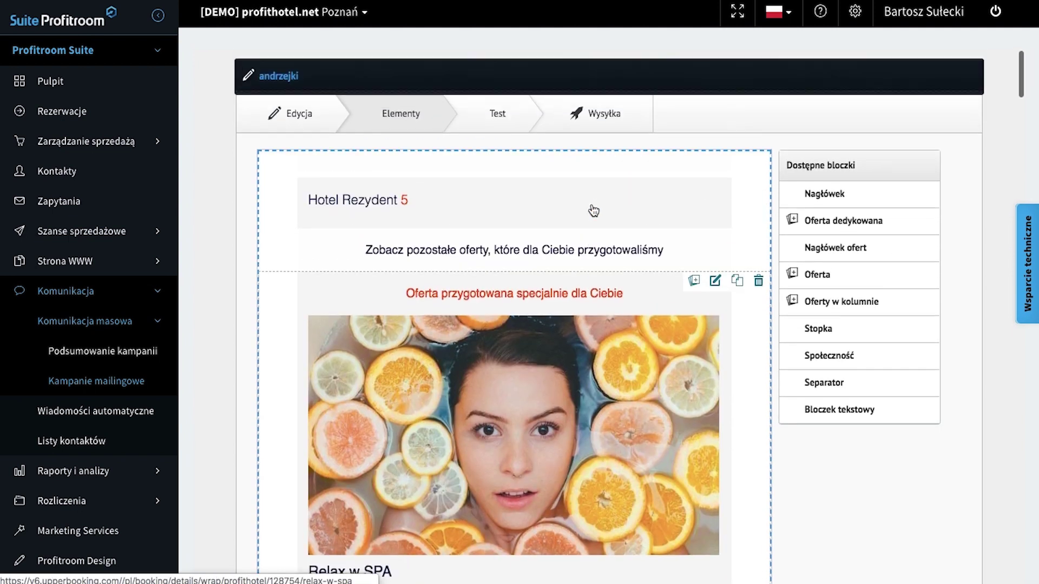
{"action": "scroll", "coordinate": [593, 210], "scroll_direction": "down", "scroll_amount": 1}
{"action": "left_click_drag", "start_coordinate": [817, 199], "coordinate": [397, 219]}
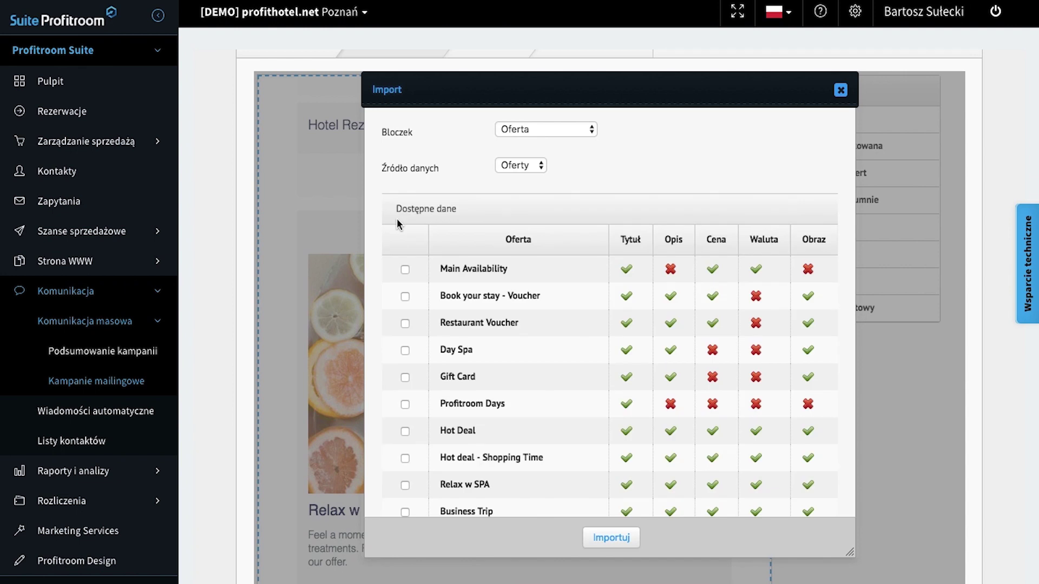
{"action": "scroll", "coordinate": [397, 219], "scroll_direction": "down", "scroll_amount": 5}
{"action": "scroll", "coordinate": [398, 222], "scroll_direction": "down", "scroll_amount": 2}
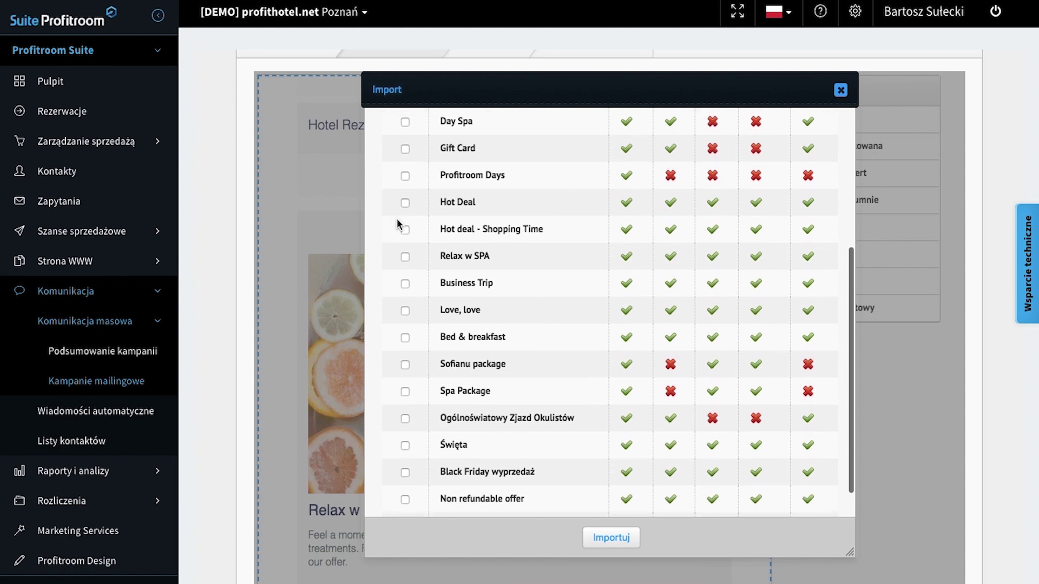
{"action": "left_click", "coordinate": [405, 308]}
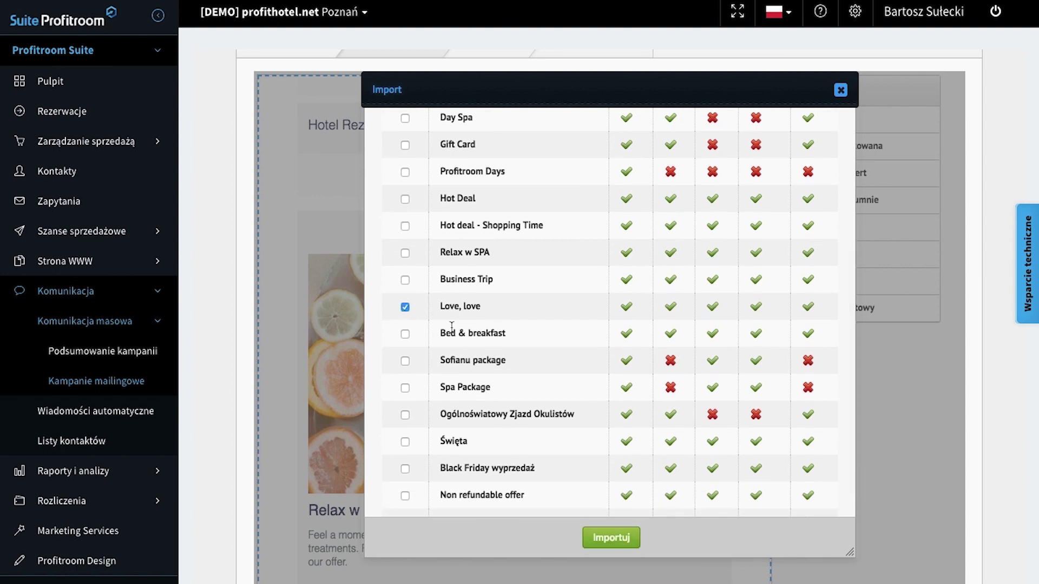
{"action": "left_click", "coordinate": [611, 538]}
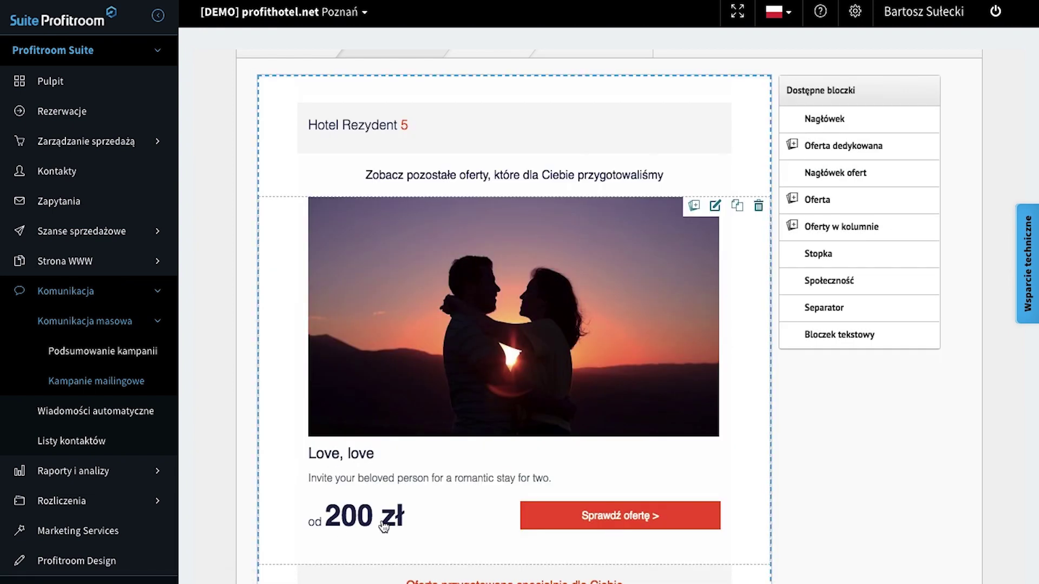
Look through the offer blocks in the andrzejki mailing template, from the Love, love offer down to the restaurant voucher
{"action": "scroll", "coordinate": [341, 489], "scroll_direction": "down", "scroll_amount": 2}
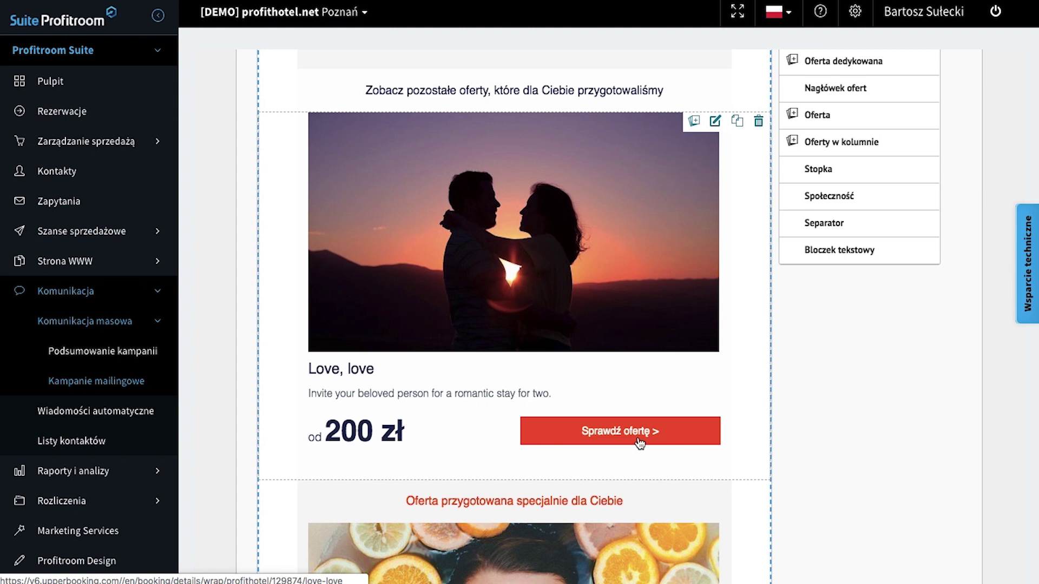
{"action": "scroll", "coordinate": [486, 177], "scroll_direction": "down", "scroll_amount": 2}
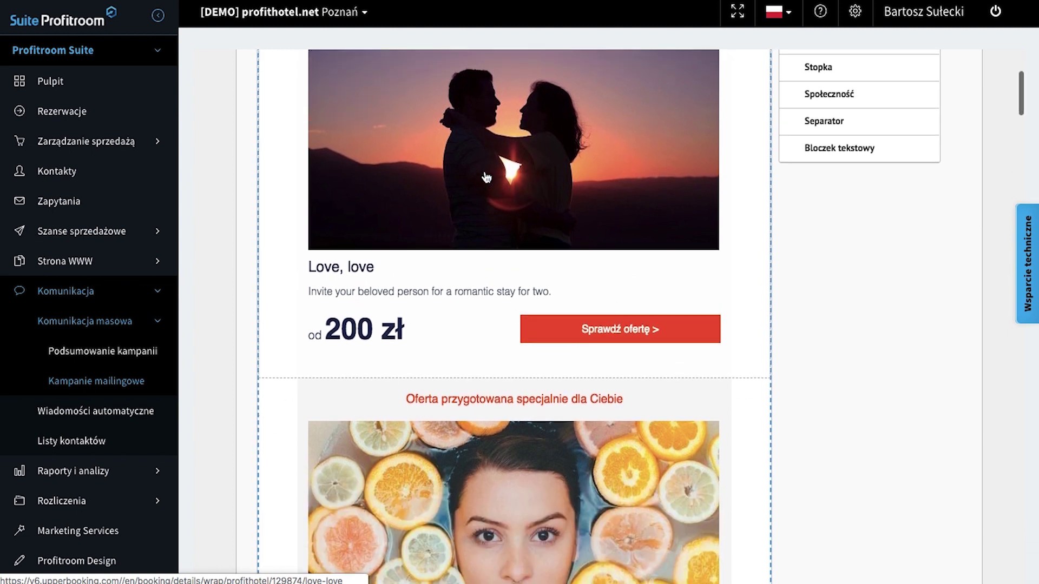
{"action": "scroll", "coordinate": [486, 172], "scroll_direction": "up", "scroll_amount": 5}
{"action": "scroll", "coordinate": [485, 172], "scroll_direction": "down", "scroll_amount": 9}
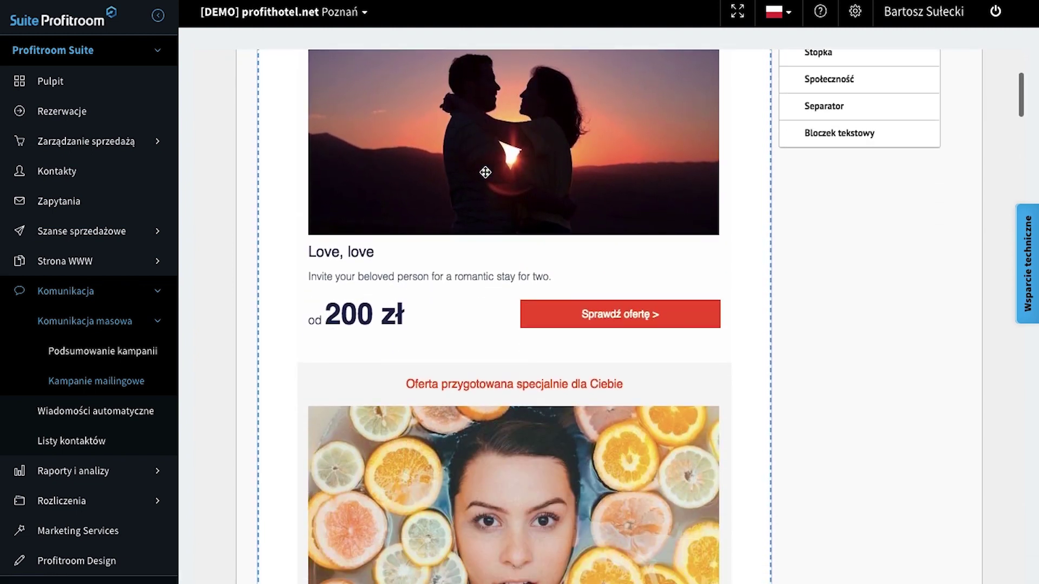
{"action": "scroll", "coordinate": [486, 178], "scroll_direction": "down", "scroll_amount": 3}
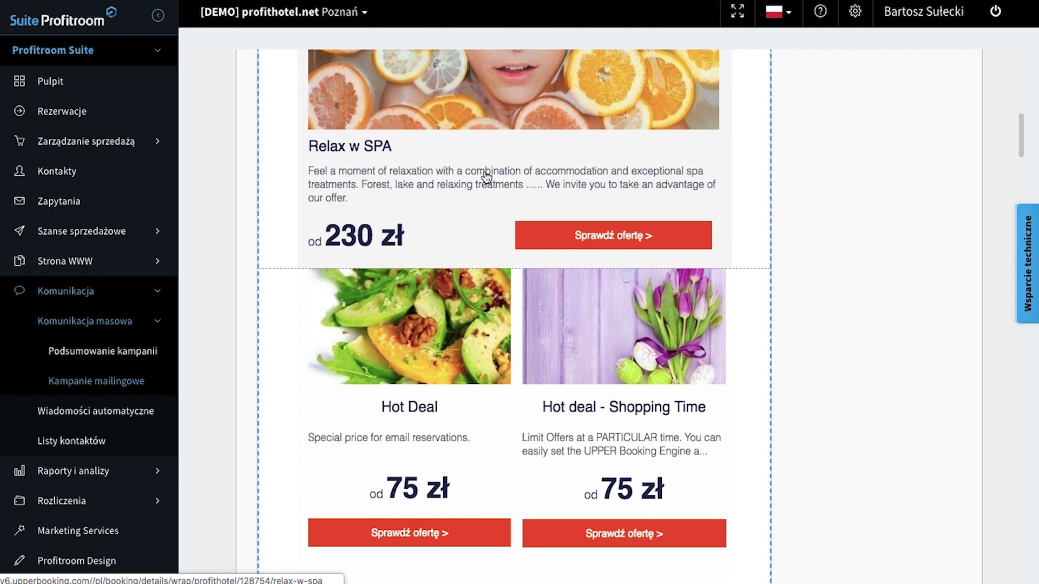
{"action": "scroll", "coordinate": [486, 177], "scroll_direction": "down", "scroll_amount": 15}
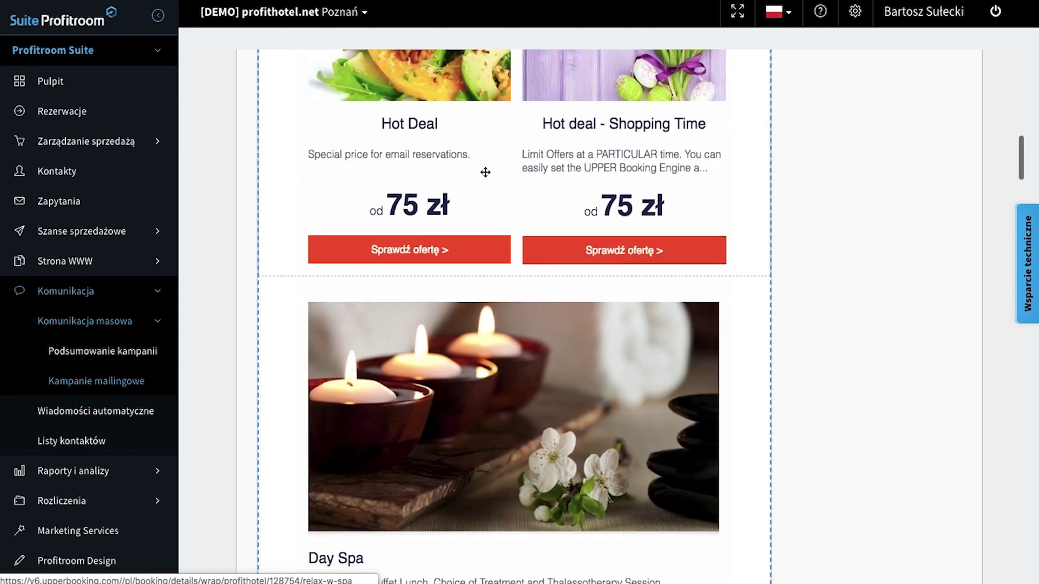
{"action": "scroll", "coordinate": [486, 178], "scroll_direction": "down", "scroll_amount": 14}
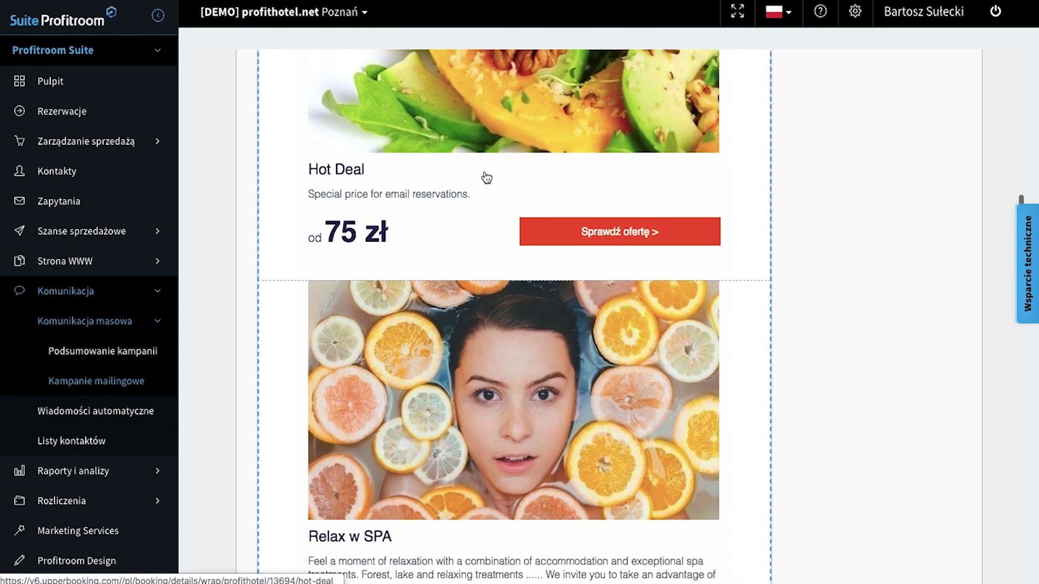
{"action": "scroll", "coordinate": [486, 178], "scroll_direction": "down", "scroll_amount": 4}
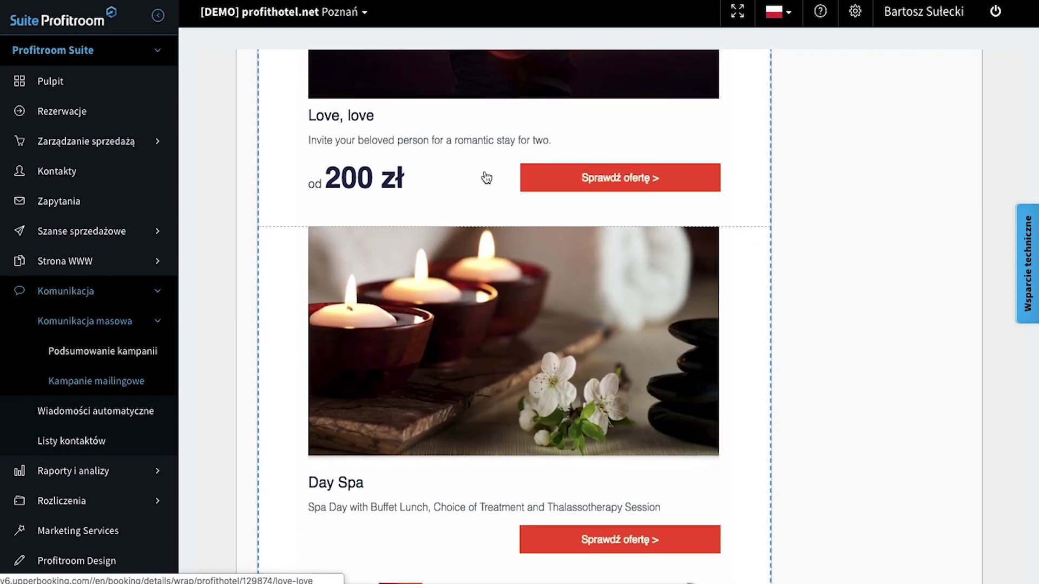
{"action": "scroll", "coordinate": [485, 172], "scroll_direction": "down", "scroll_amount": 8}
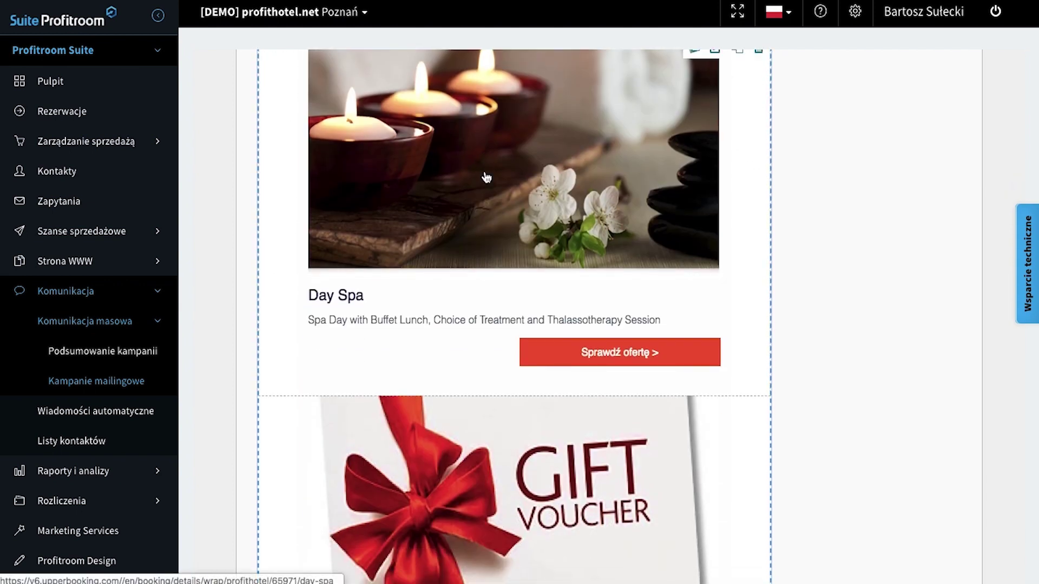
{"action": "scroll", "coordinate": [486, 177], "scroll_direction": "down", "scroll_amount": 15}
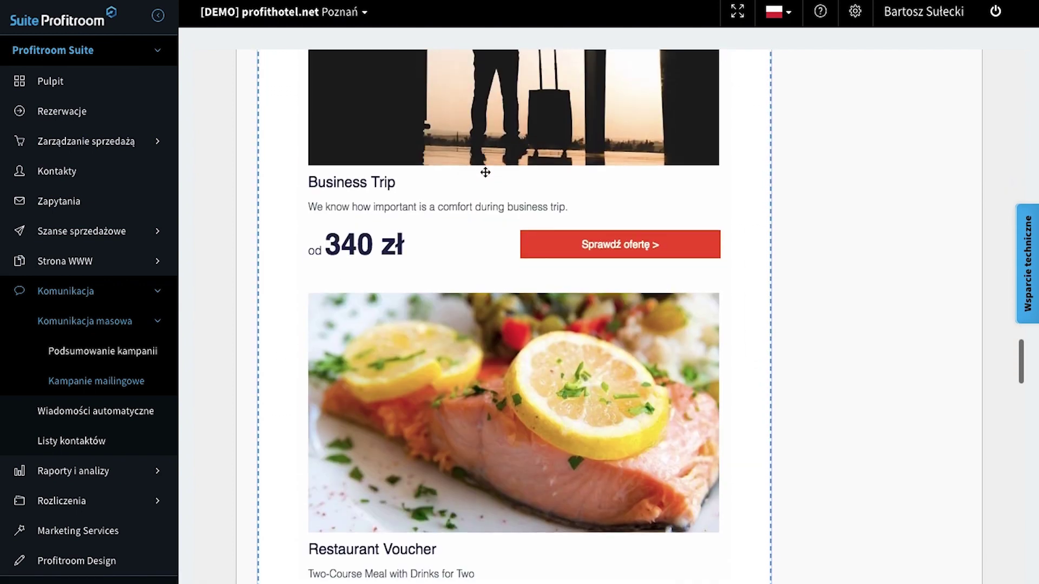
{"action": "scroll", "coordinate": [486, 177], "scroll_direction": "up", "scroll_amount": 20}
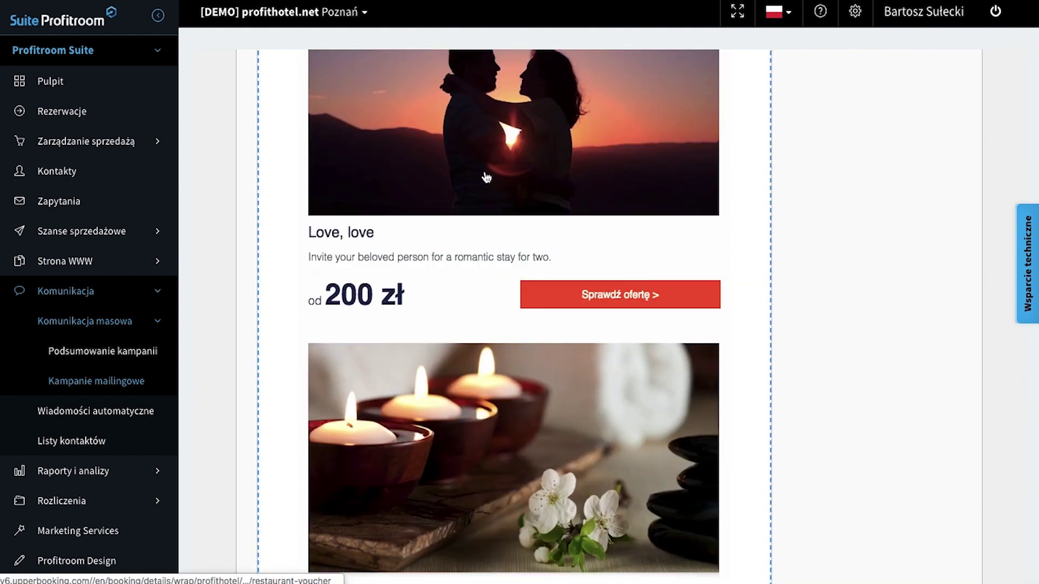
{"action": "scroll", "coordinate": [486, 177], "scroll_direction": "up", "scroll_amount": 12}
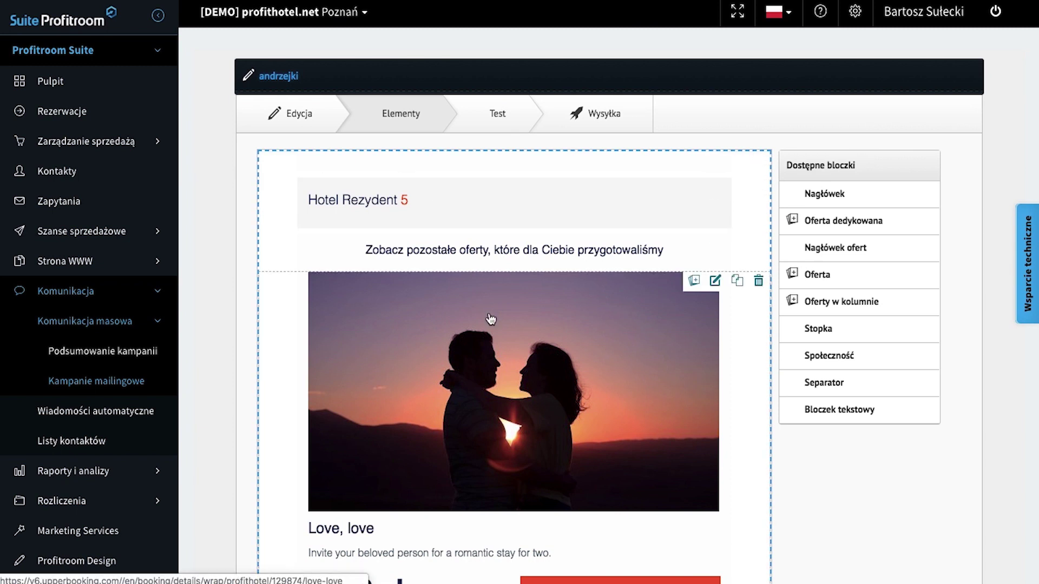
{"action": "mouse_move", "coordinate": [818, 330]}
{"action": "left_mouse_down"}
{"action": "mouse_move", "coordinate": [805, 333]}
{"action": "mouse_move", "coordinate": [814, 334]}
{"action": "left_mouse_up"}
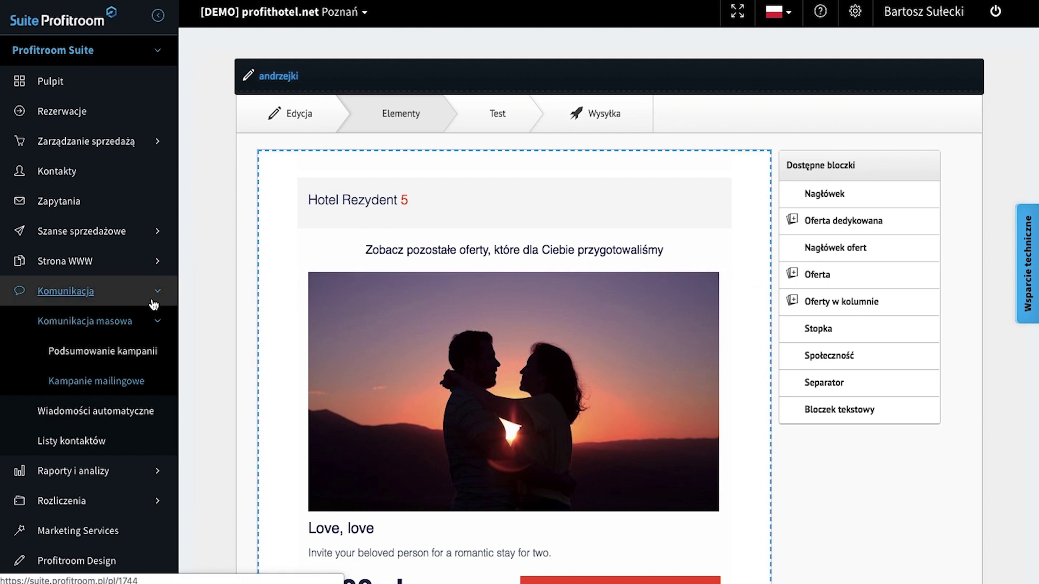
Open the list of stay opportunities (Szanse pobytowe) and start adding a new one
{"action": "left_click", "coordinate": [84, 295]}
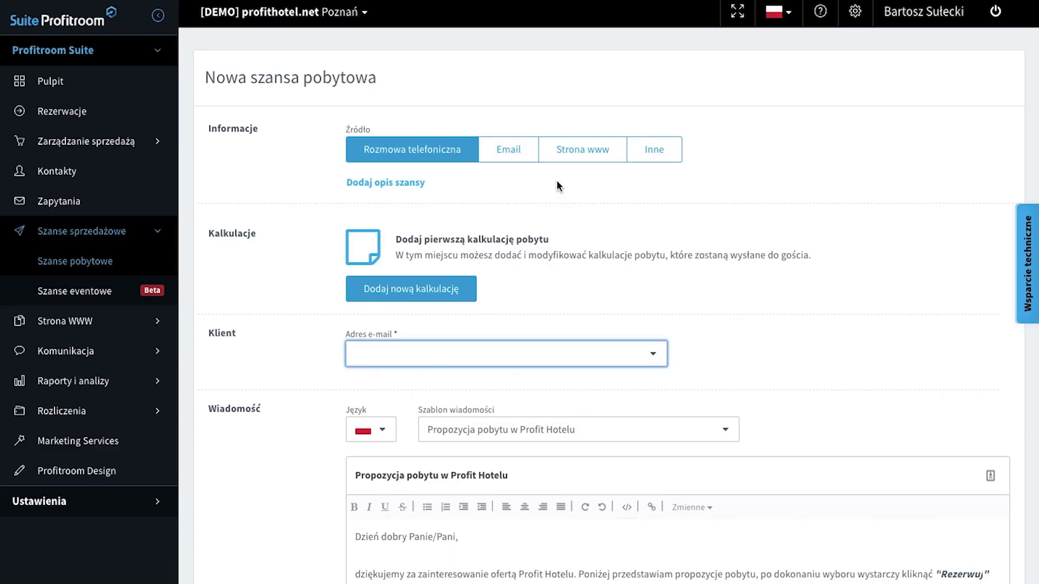
{"action": "scroll", "coordinate": [557, 185], "scroll_direction": "down", "scroll_amount": 1}
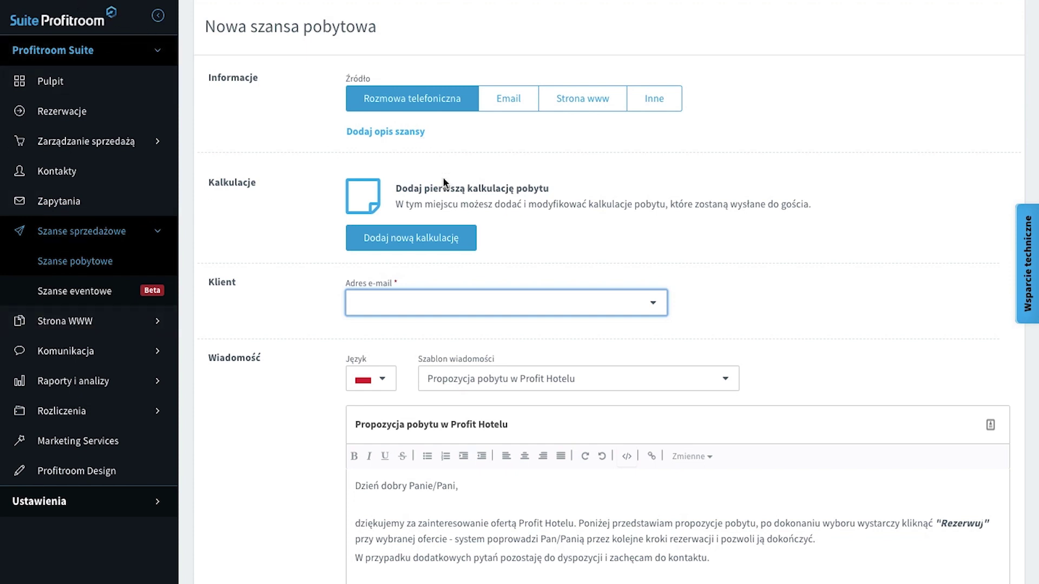
{"action": "left_click", "coordinate": [78, 262]}
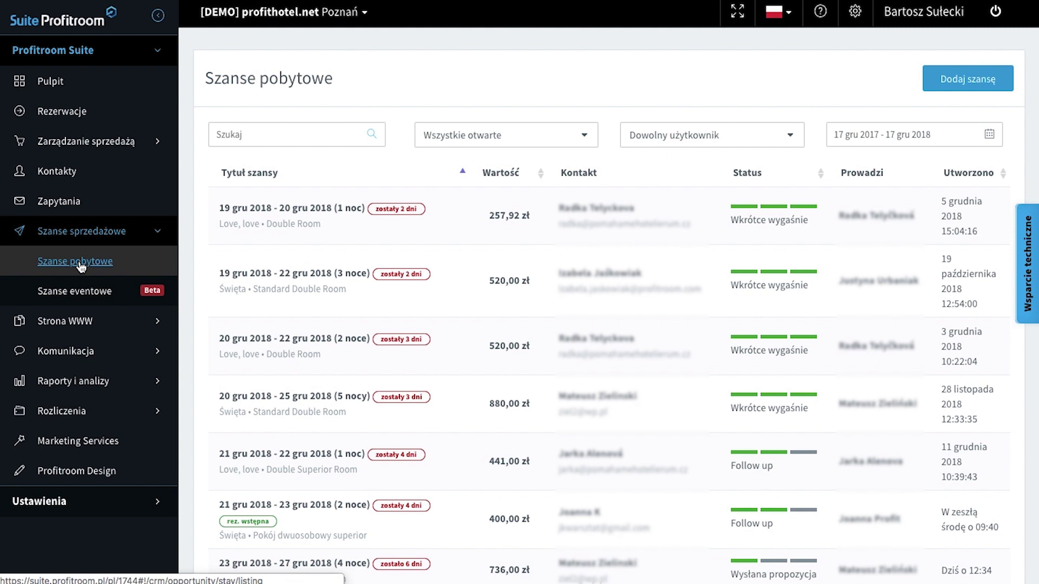
{"action": "left_click", "coordinate": [956, 89]}
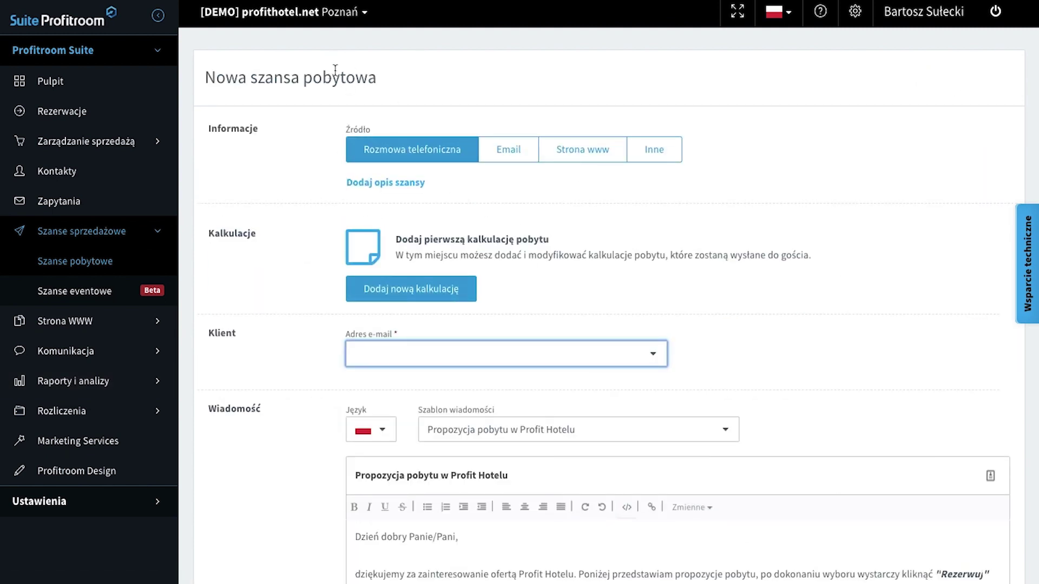
Start a stay calculation for 3 to 5 January 2019 with 2 adults in one room and check availability
{"action": "scroll", "coordinate": [357, 87], "scroll_direction": "down", "scroll_amount": 4}
{"action": "left_click", "coordinate": [431, 101]}
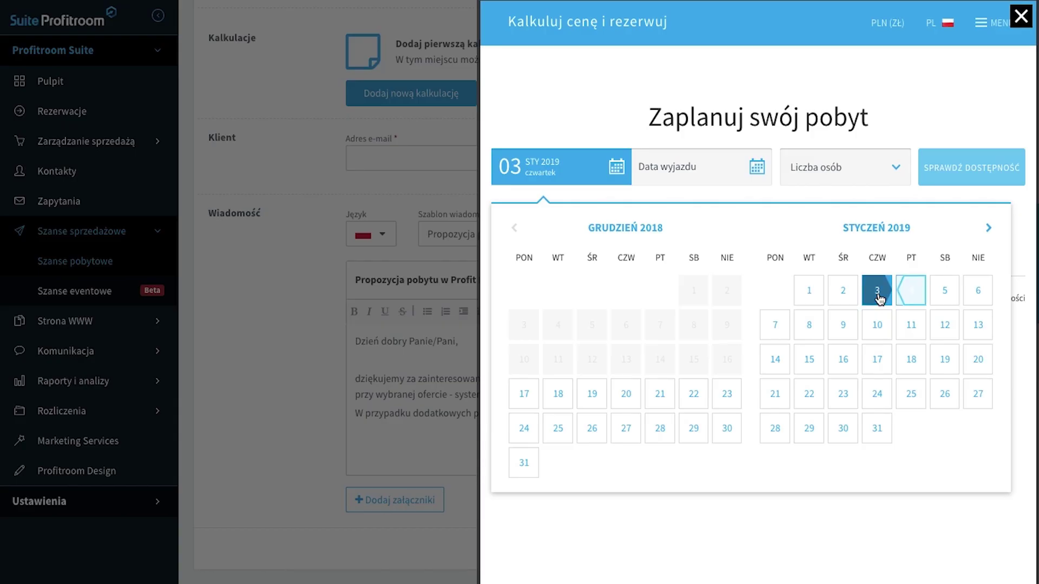
{"action": "left_click", "coordinate": [890, 292]}
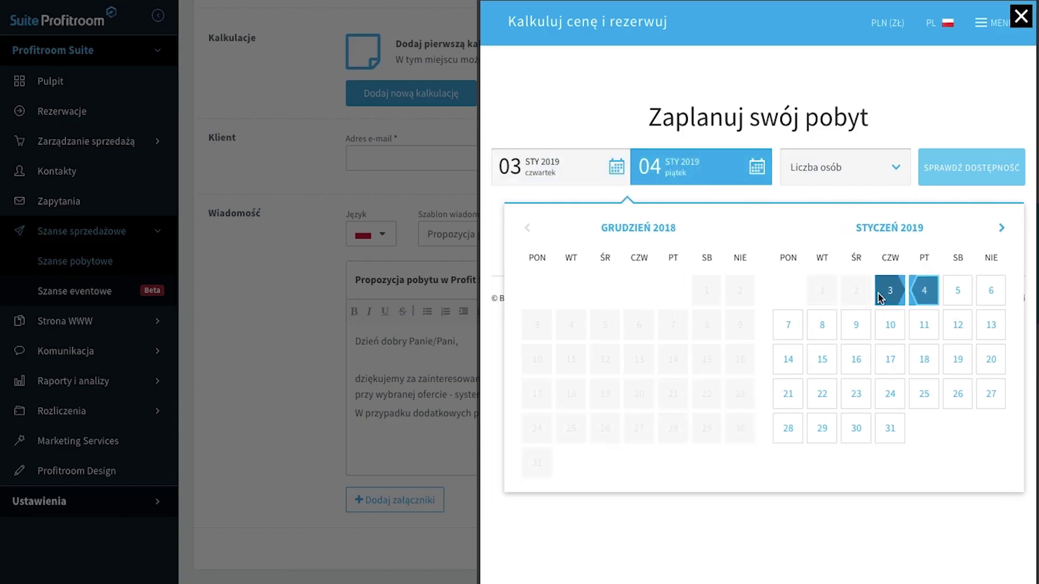
{"action": "left_click", "coordinate": [963, 300]}
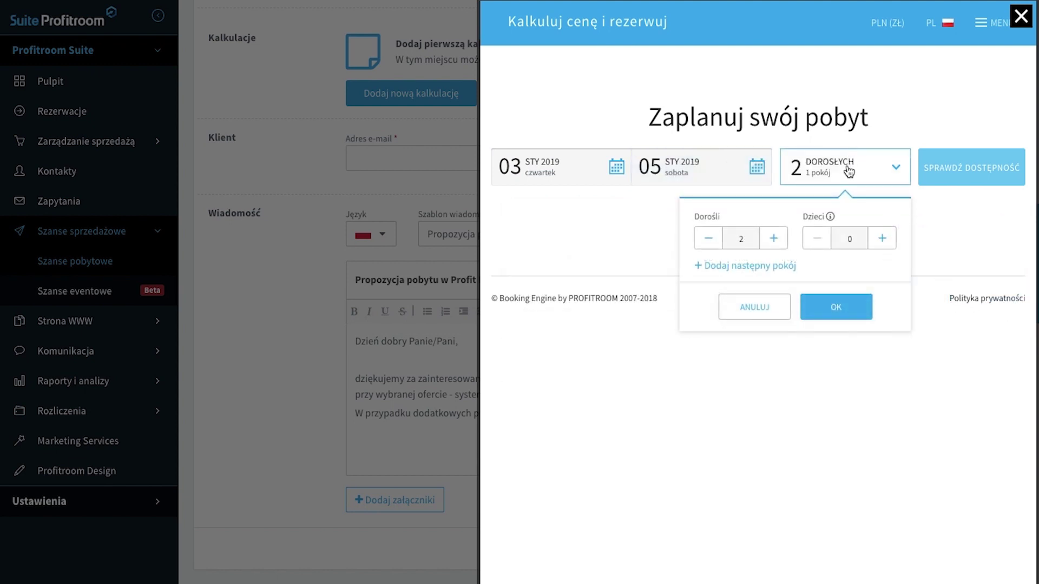
{"action": "left_click", "coordinate": [846, 317]}
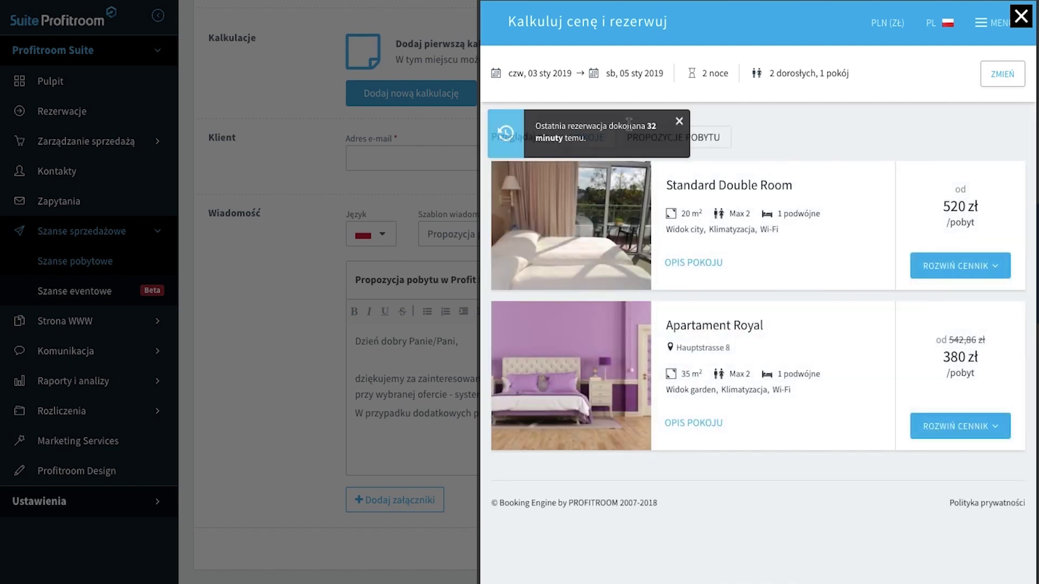
{"action": "left_click", "coordinate": [679, 124]}
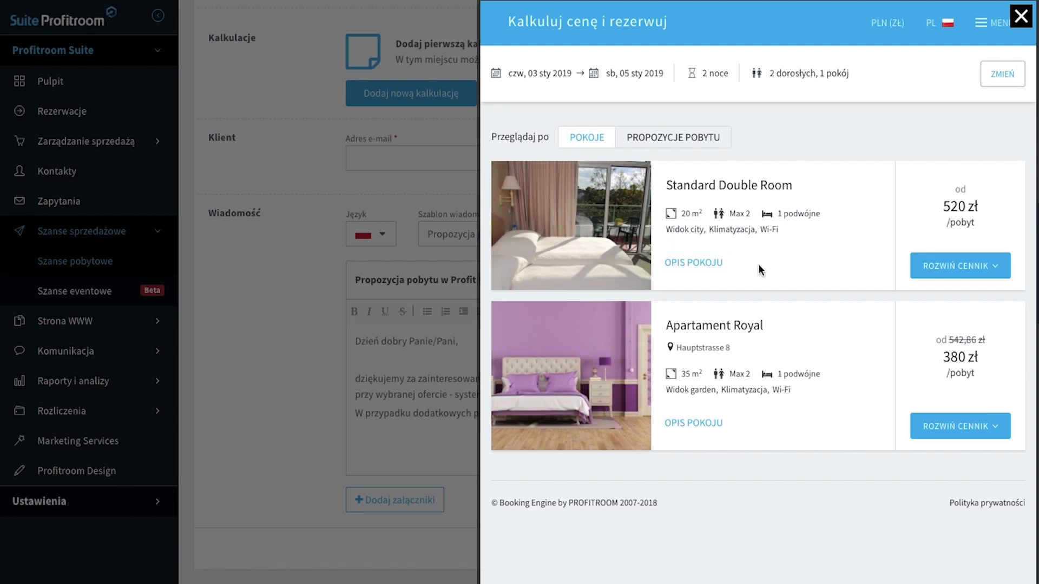
Expand the Standard Double Room price list and add its Love, love offer to the calculations
{"action": "left_click", "coordinate": [952, 274]}
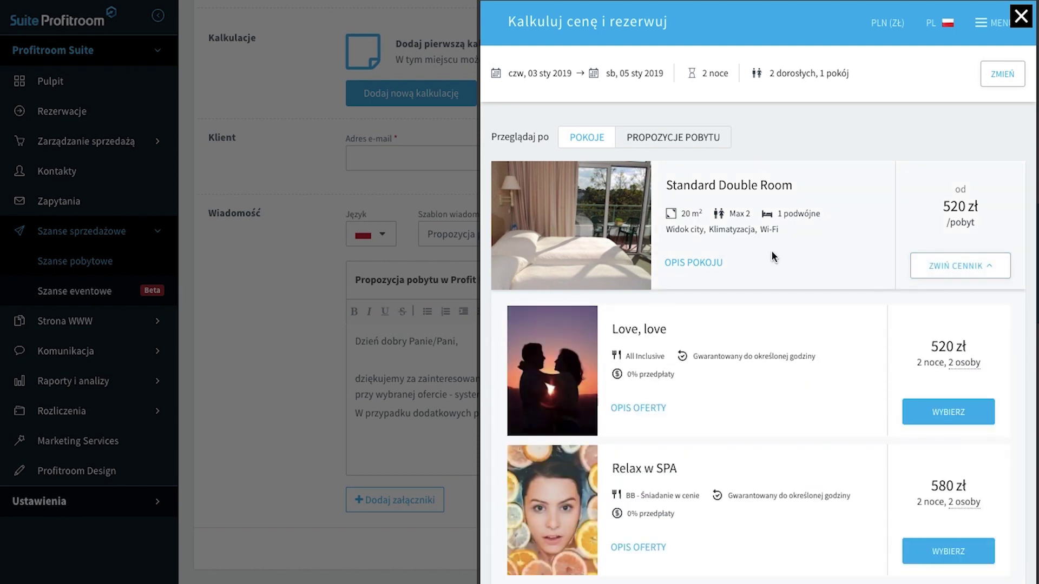
{"action": "scroll", "coordinate": [774, 255], "scroll_direction": "down", "scroll_amount": 2}
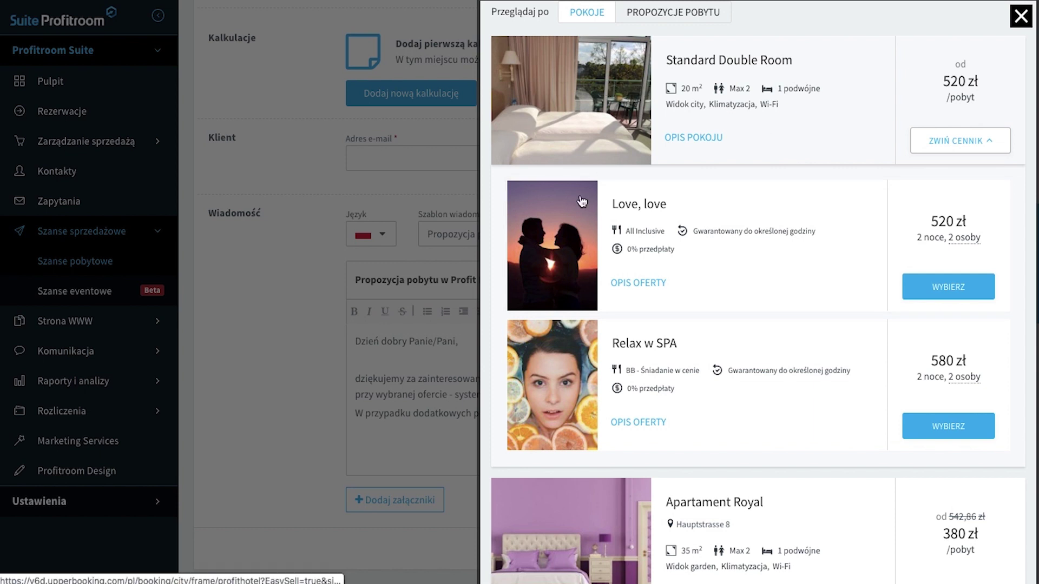
{"action": "mouse_move", "coordinate": [682, 231]}
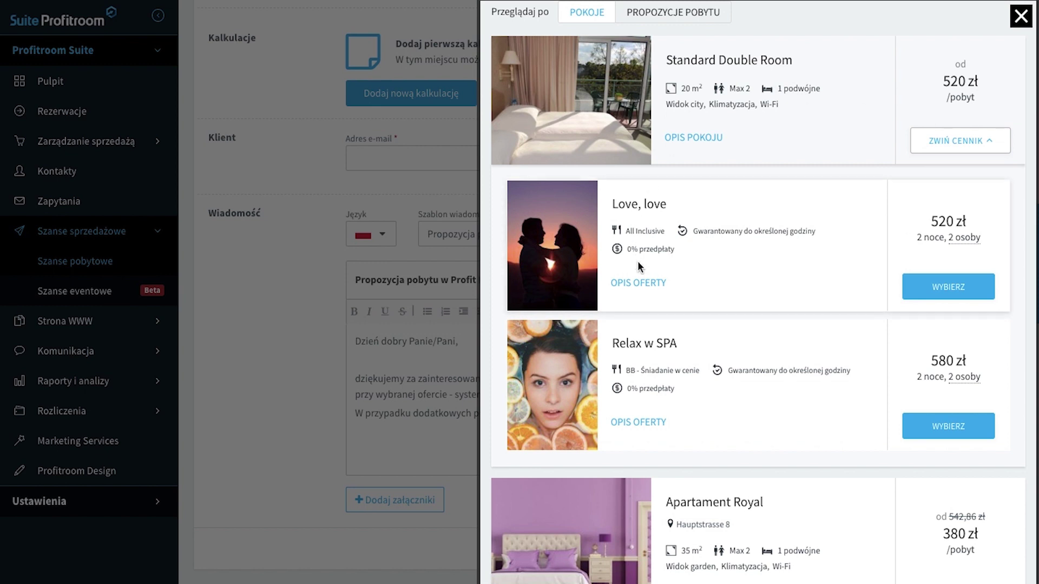
{"action": "left_click", "coordinate": [967, 288]}
Add a second calculation with the Relax w SPA offer for the Standard Double Room
{"action": "left_click", "coordinate": [453, 112]}
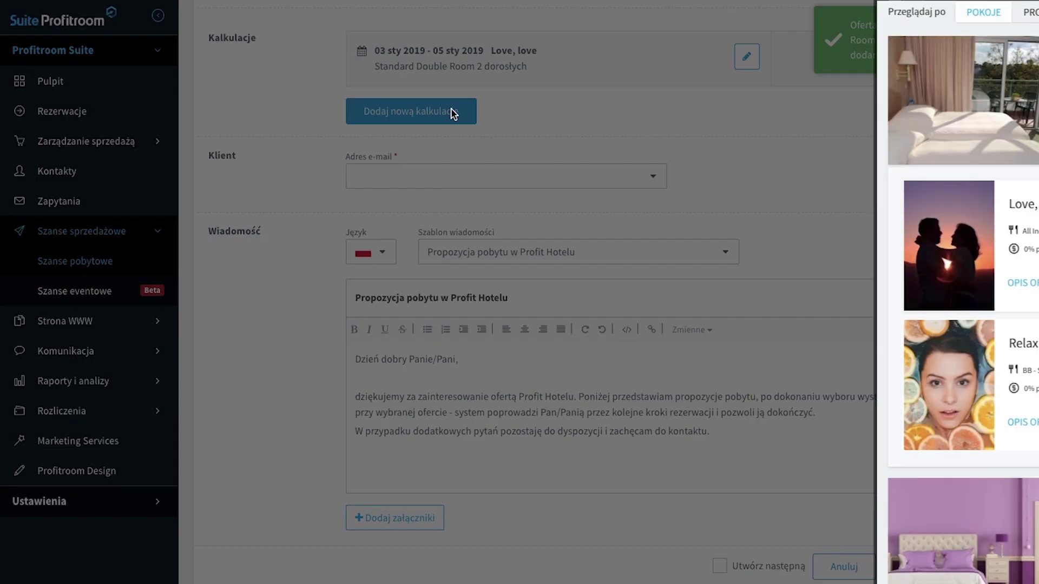
{"action": "scroll", "coordinate": [761, 245], "scroll_direction": "down", "scroll_amount": 3}
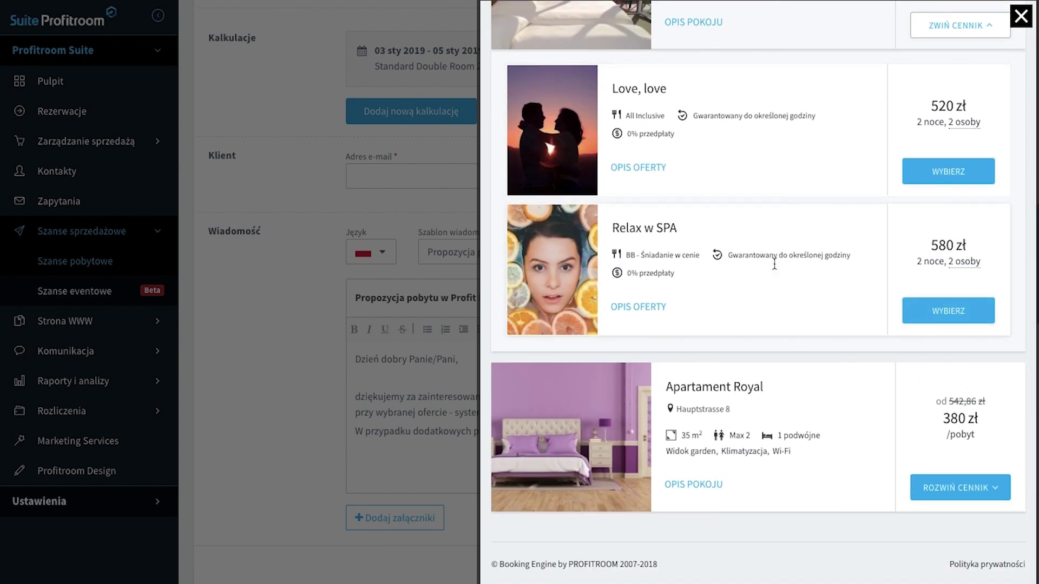
{"action": "left_click", "coordinate": [967, 317]}
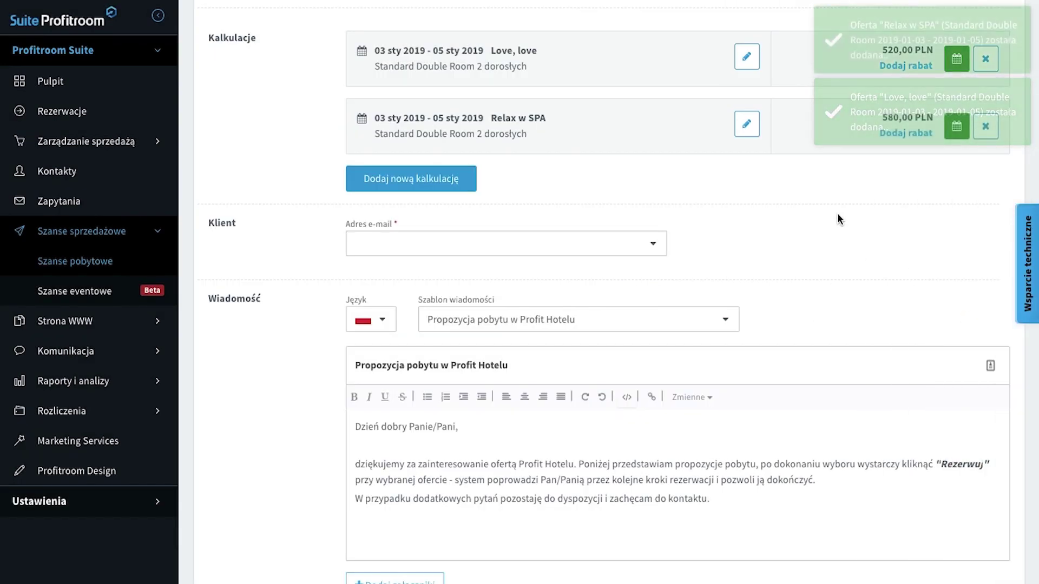
Add a 5% percentage discount to the Relax w SPA calculation
{"action": "scroll", "coordinate": [878, 206], "scroll_direction": "up", "scroll_amount": 3}
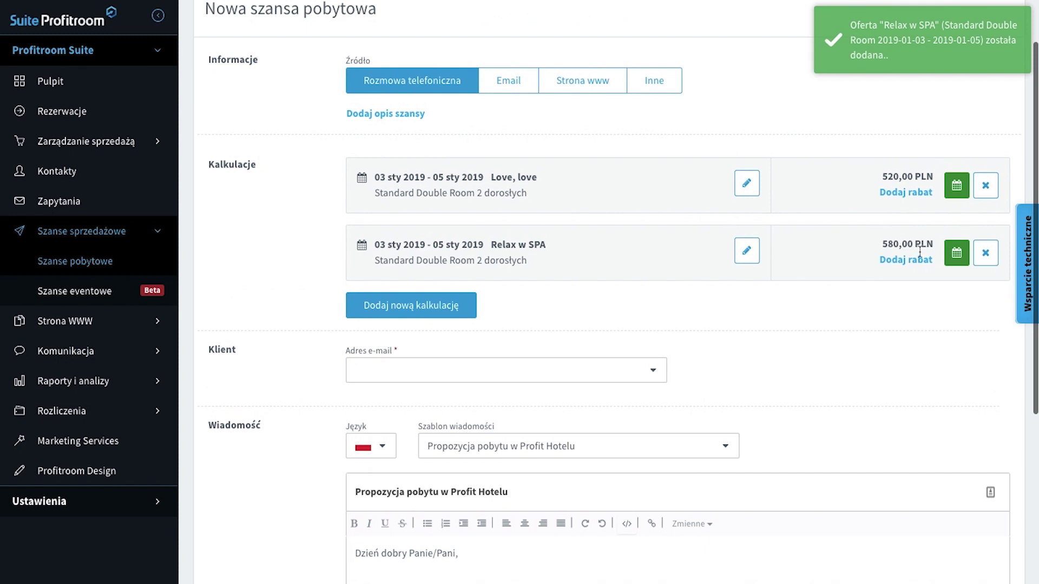
{"action": "left_click", "coordinate": [914, 261]}
{"action": "left_click", "coordinate": [480, 167]}
{"action": "type", "text": "5"}
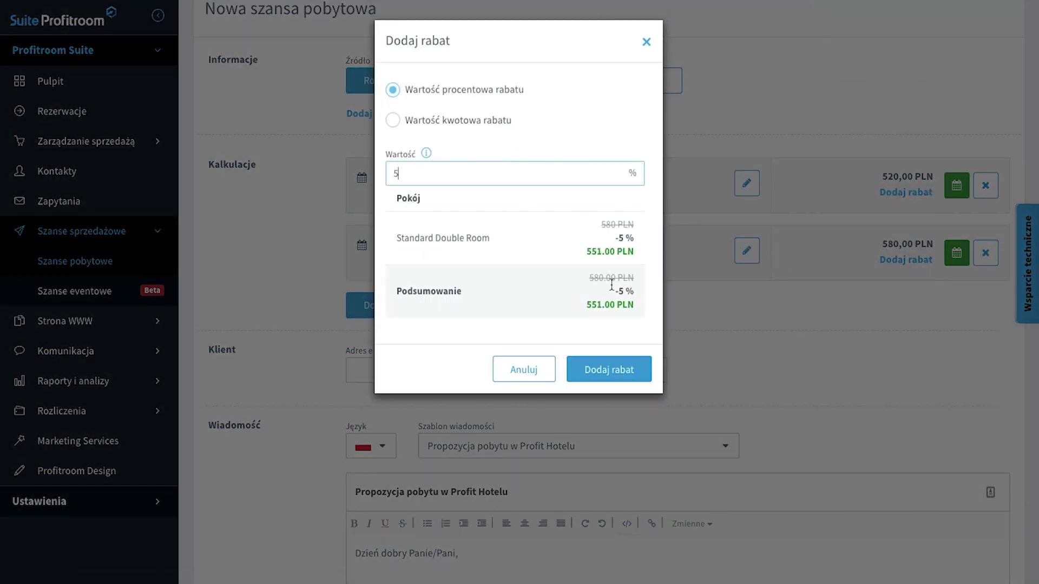
{"action": "left_click", "coordinate": [632, 372]}
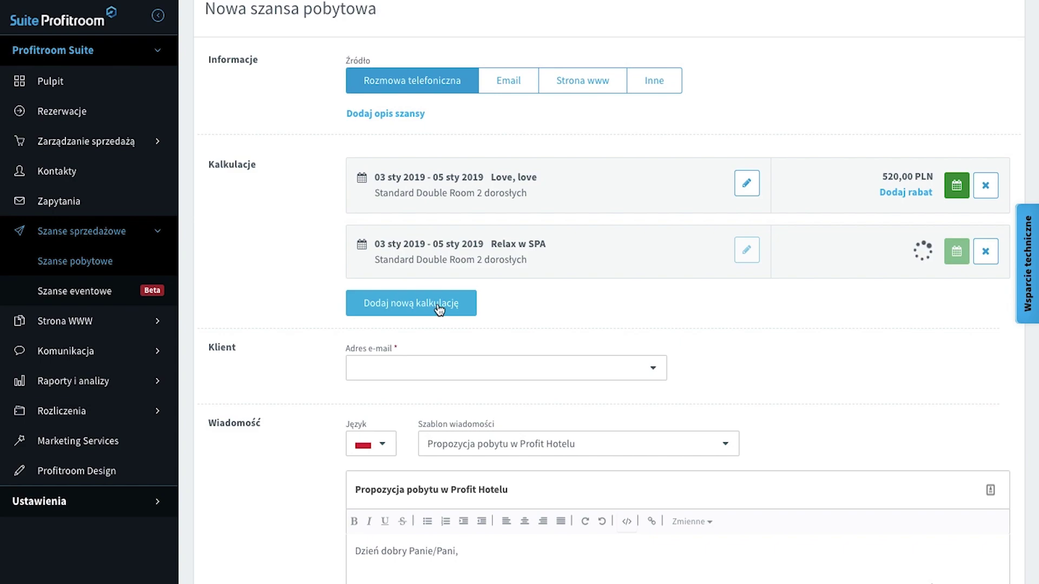
Add a third calculation with the Hot deal - Shopping Time offer for the Apartament Royal
{"action": "left_click", "coordinate": [439, 305]}
{"action": "scroll", "coordinate": [781, 108], "scroll_direction": "up", "scroll_amount": 2}
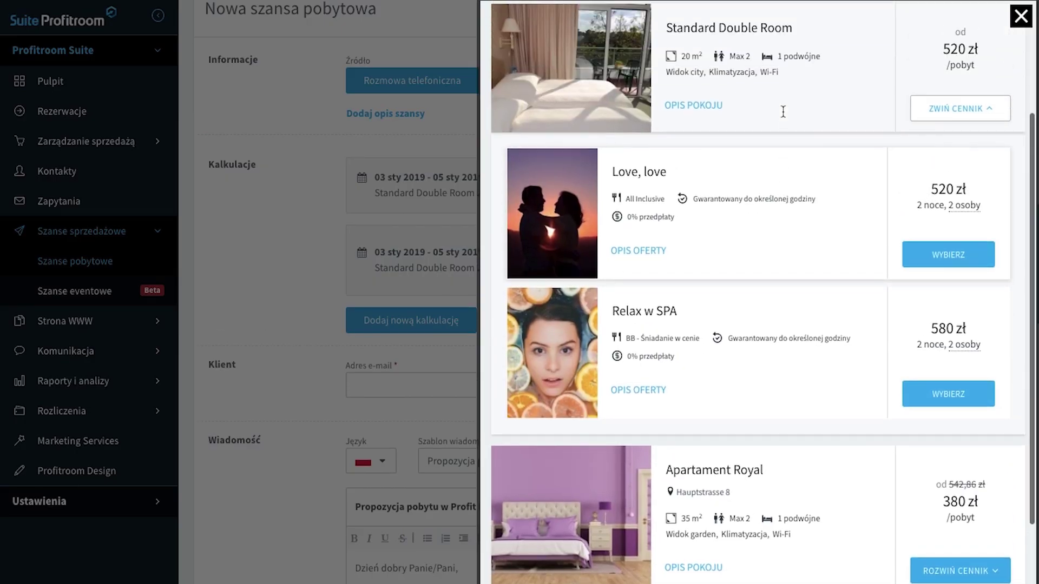
{"action": "left_click", "coordinate": [933, 111]}
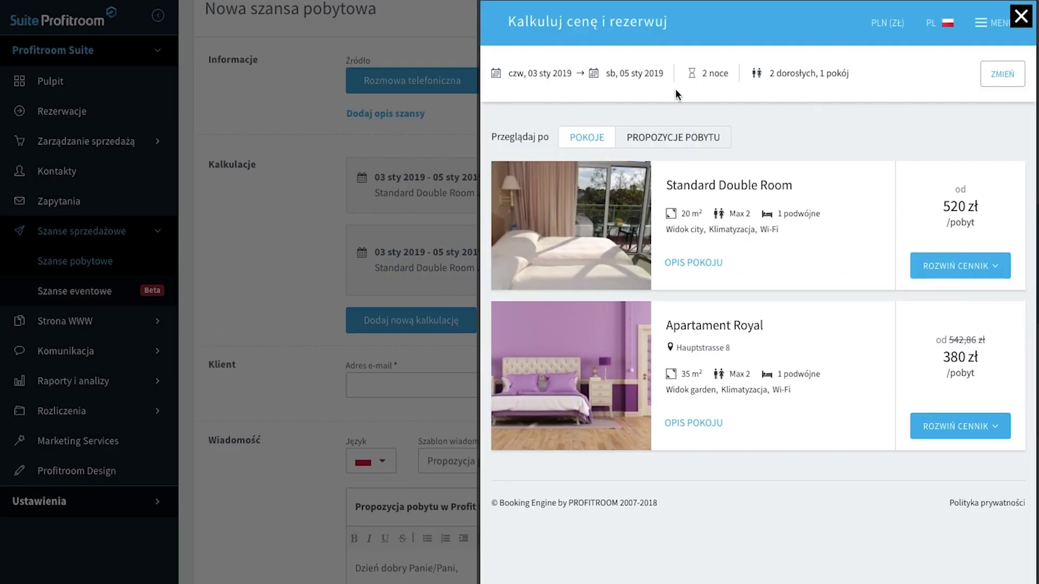
{"action": "left_click", "coordinate": [952, 427]}
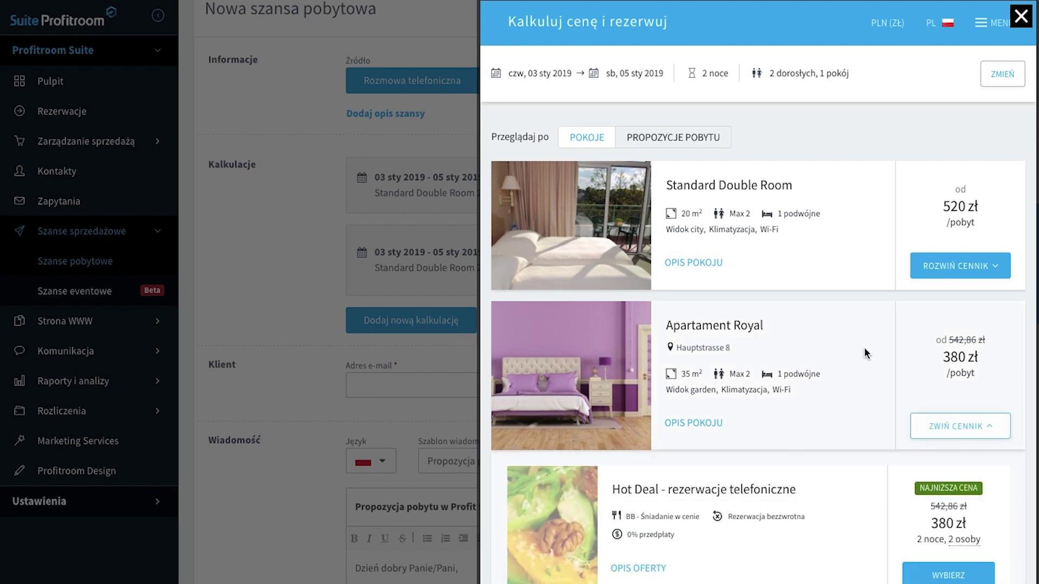
{"action": "scroll", "coordinate": [801, 311], "scroll_direction": "down", "scroll_amount": 4}
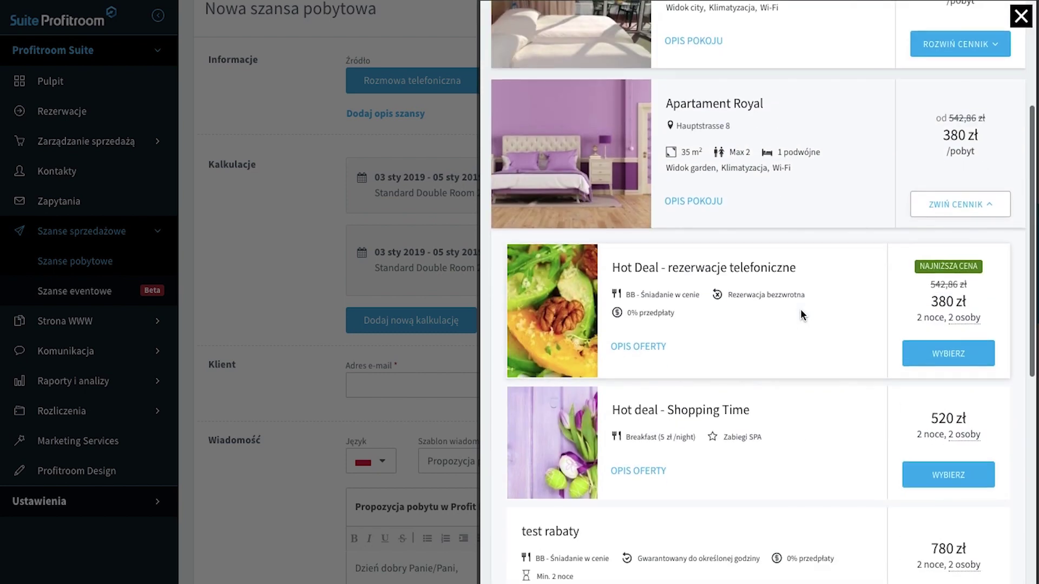
{"action": "left_click", "coordinate": [949, 476]}
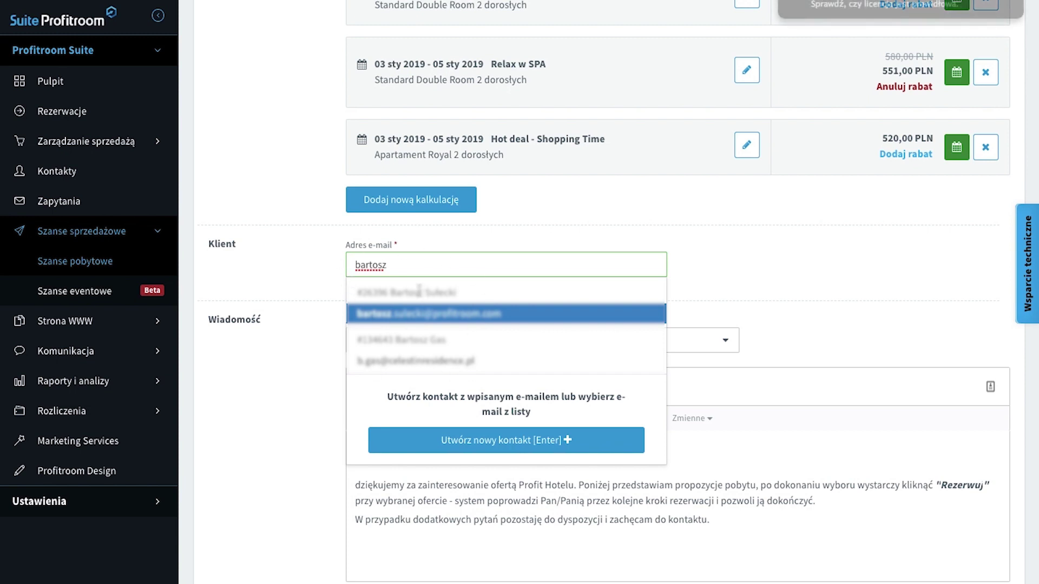
Assign the first matching existing contact as the client by selecting the suggested e-mail address
{"action": "left_click", "coordinate": [422, 322]}
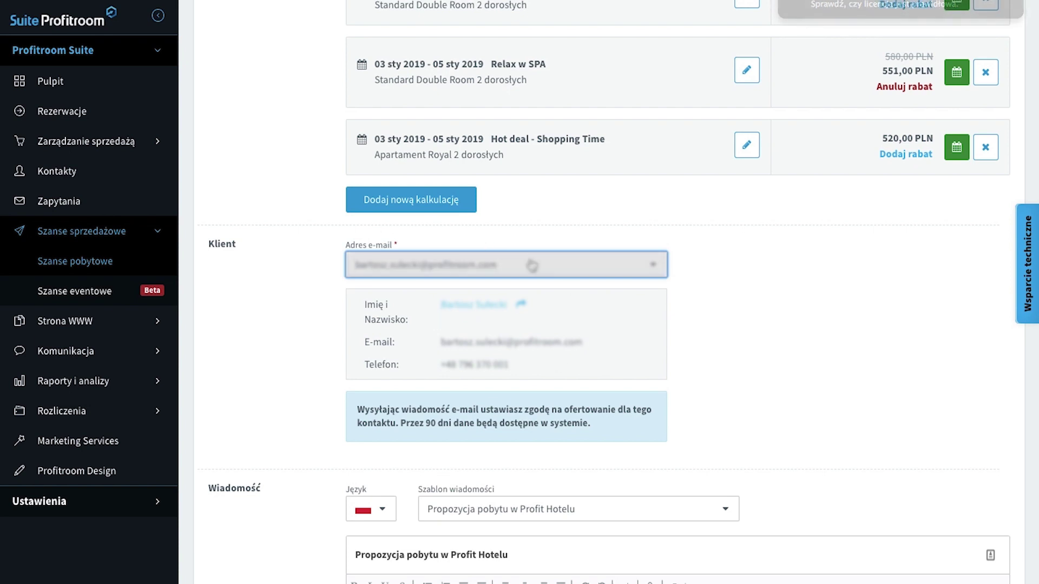
{"action": "scroll", "coordinate": [502, 260], "scroll_direction": "down", "scroll_amount": 3}
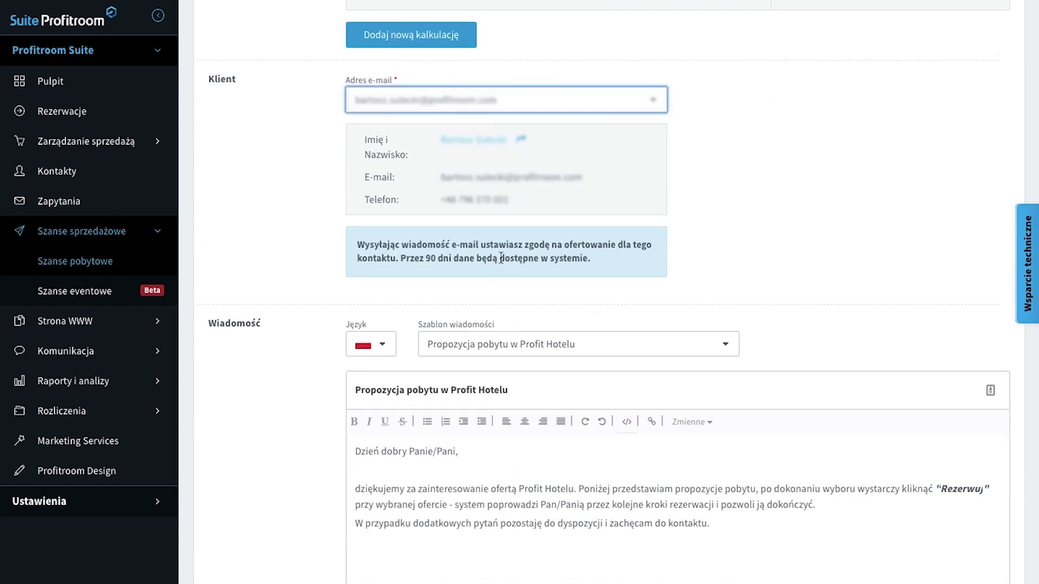
{"action": "scroll", "coordinate": [501, 258], "scroll_direction": "down", "scroll_amount": 3}
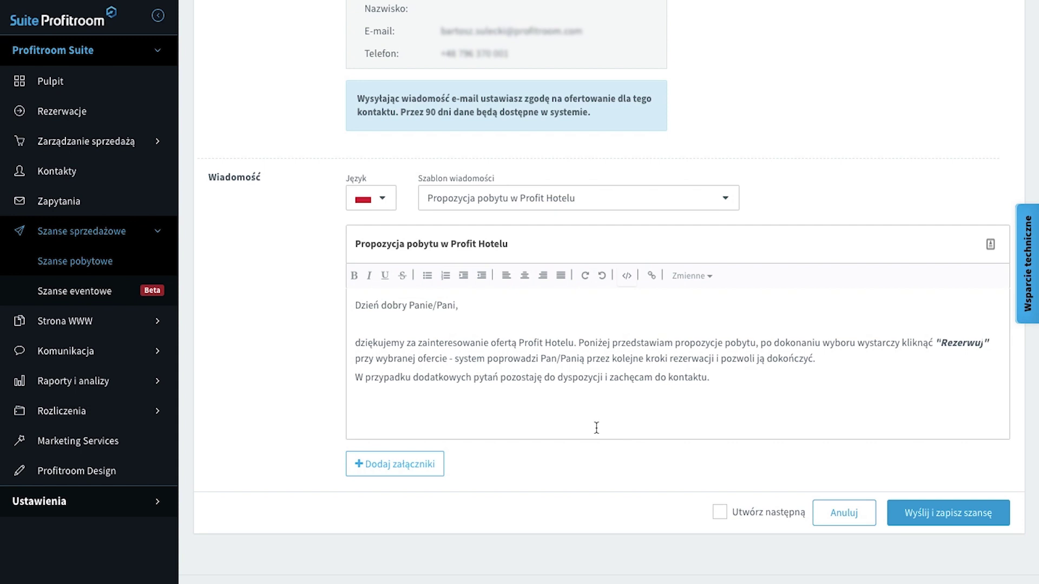
Examine the available message templates and languages for the stay proposal, keeping the Polish Propozycja pobytu w Profit Hotelu template
{"action": "left_click", "coordinate": [462, 204]}
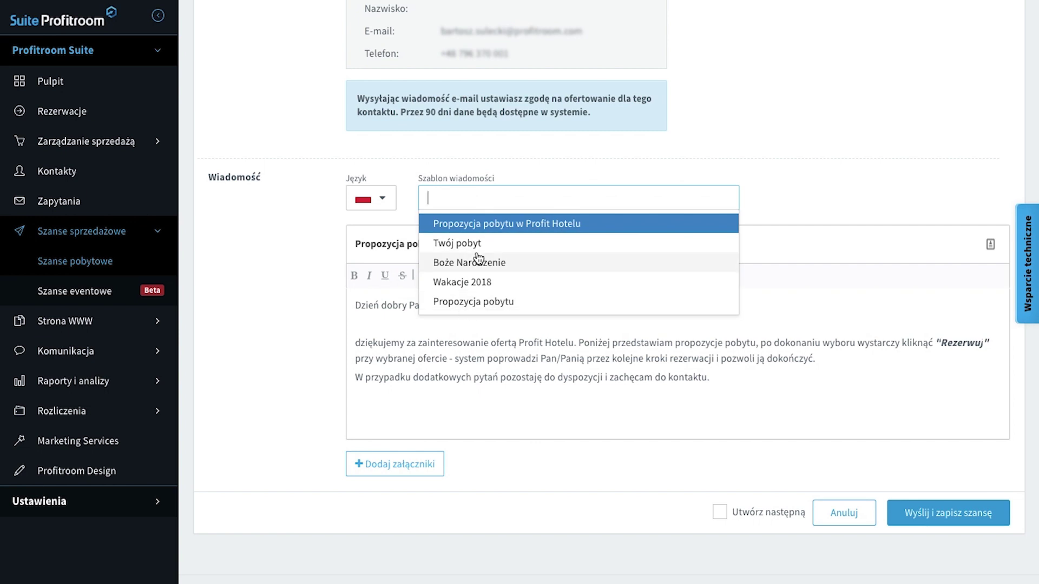
{"action": "left_click", "coordinate": [372, 198]}
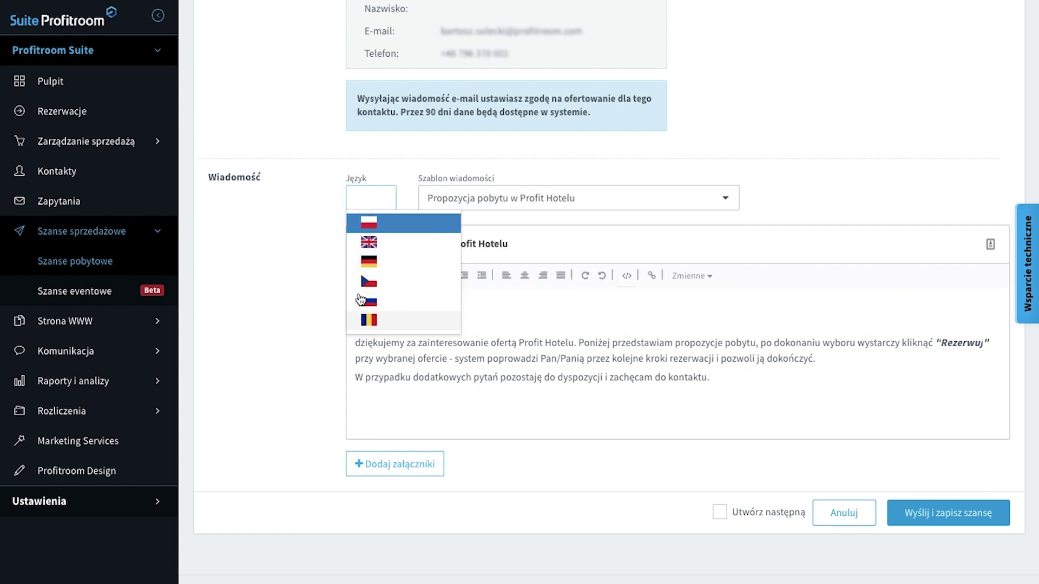
{"action": "left_click", "coordinate": [307, 228]}
{"action": "left_click", "coordinate": [509, 439]}
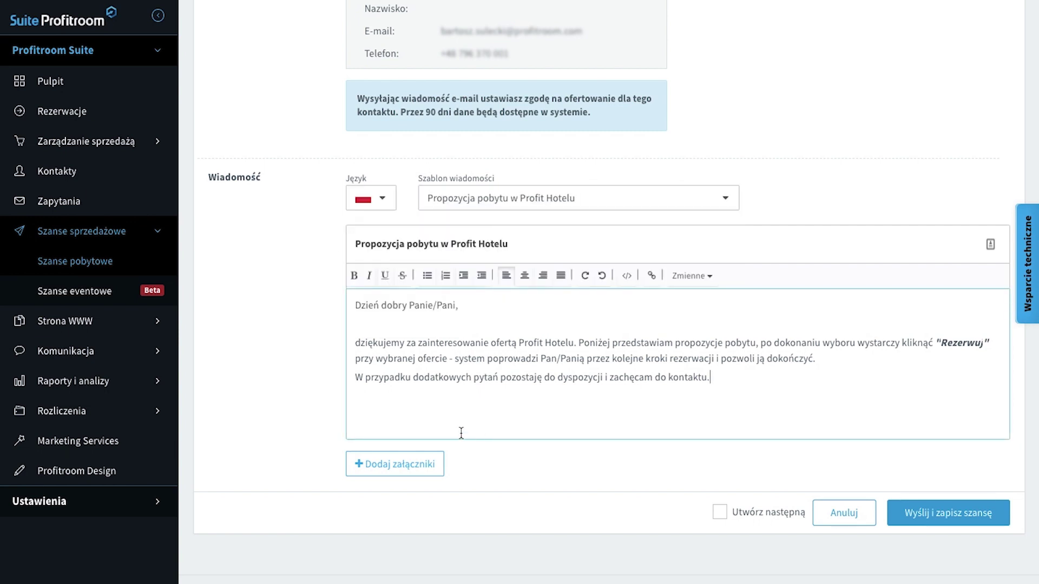
Review the calculations, client and message of the stay opportunity, and send and save it
{"action": "scroll", "coordinate": [442, 424], "scroll_direction": "down", "scroll_amount": 1}
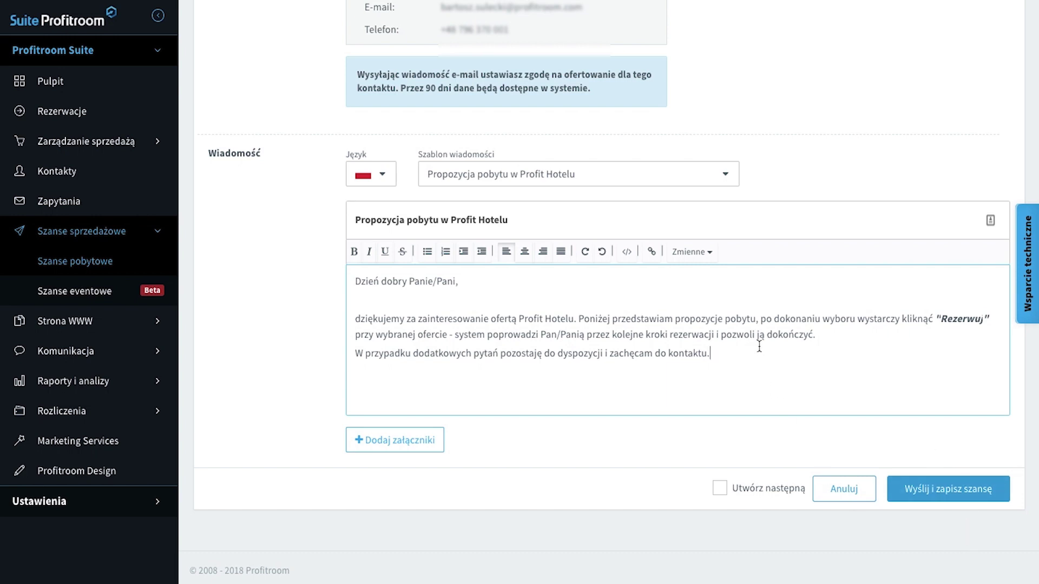
{"action": "scroll", "coordinate": [758, 343], "scroll_direction": "up", "scroll_amount": 10}
{"action": "scroll", "coordinate": [757, 342], "scroll_direction": "down", "scroll_amount": 7}
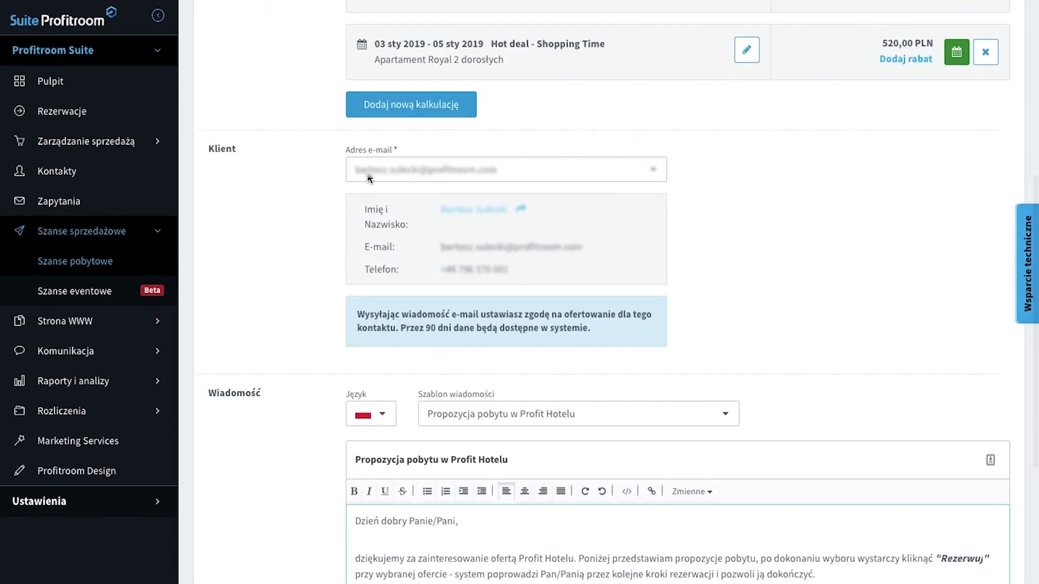
{"action": "scroll", "coordinate": [775, 116], "scroll_direction": "down", "scroll_amount": 5}
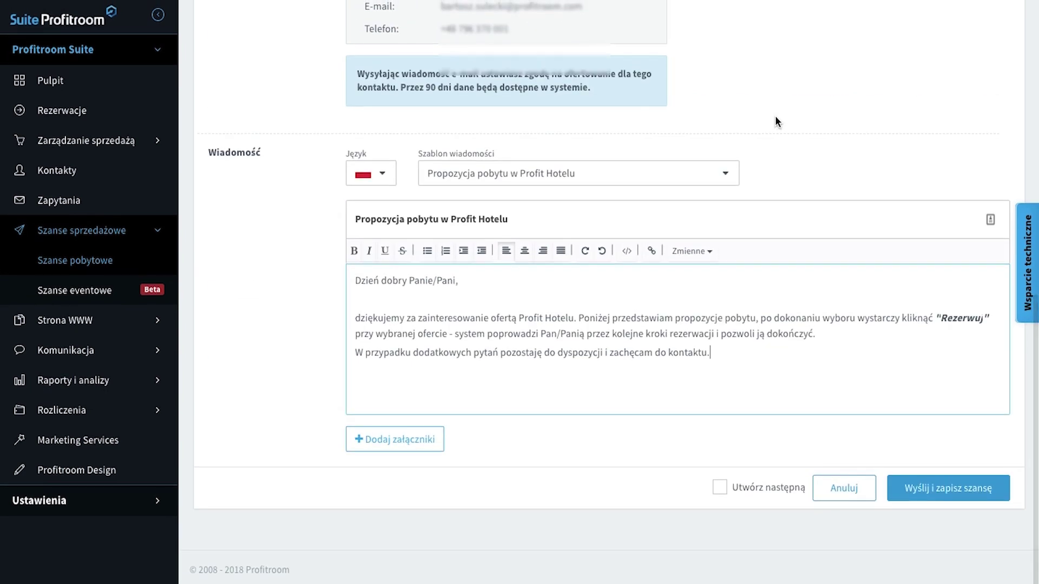
{"action": "scroll", "coordinate": [775, 116], "scroll_direction": "up", "scroll_amount": 9}
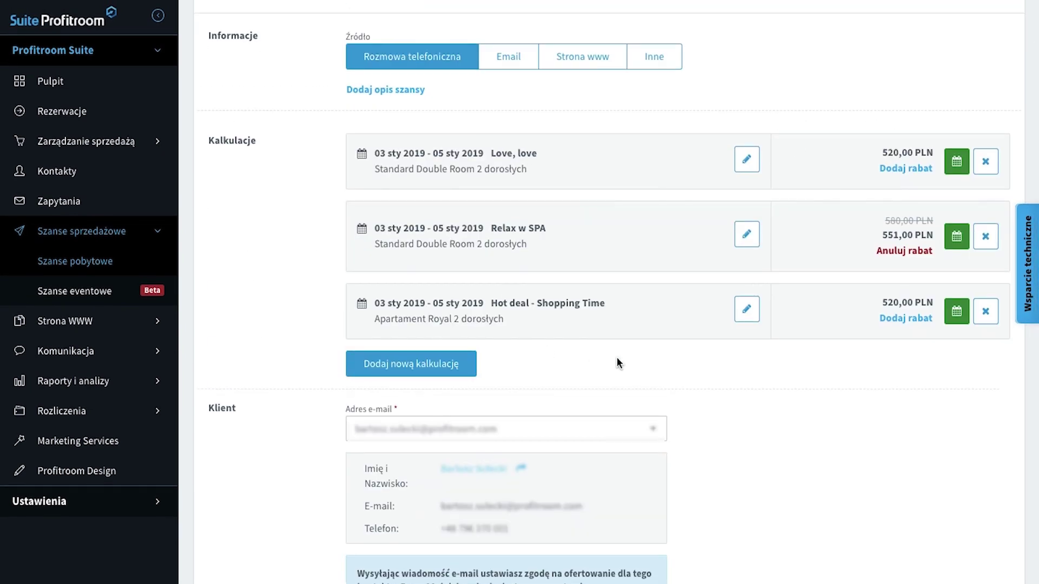
{"action": "scroll", "coordinate": [560, 173], "scroll_direction": "down", "scroll_amount": 8}
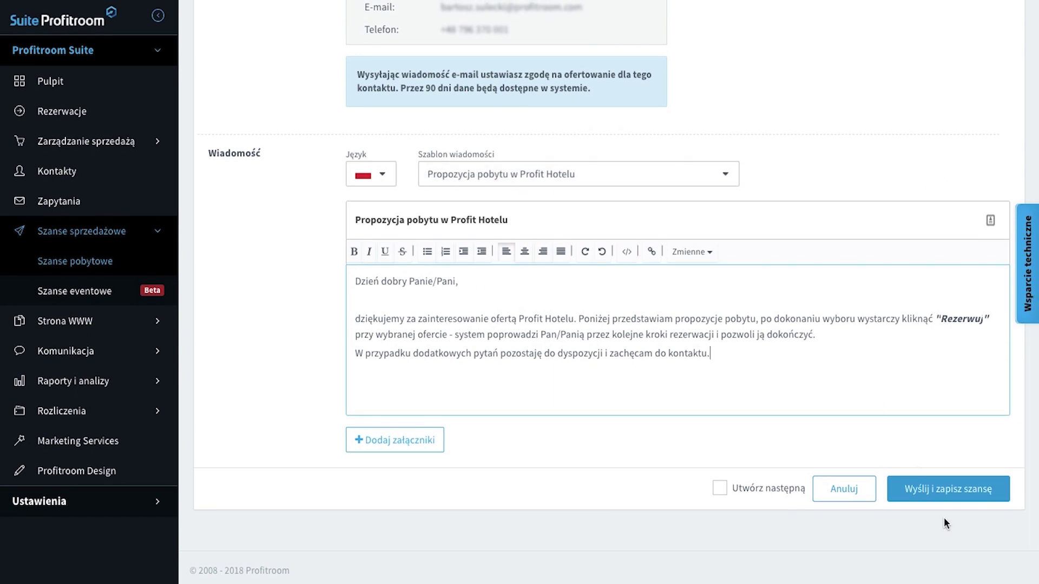
{"action": "left_click", "coordinate": [950, 490]}
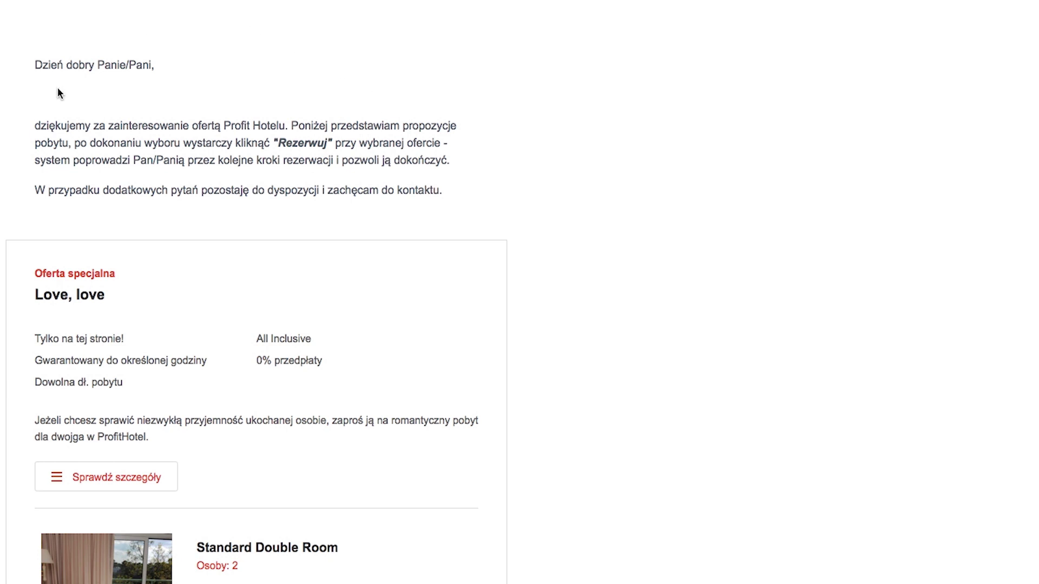
Look through the proposal e-mail, checking the offer descriptions, rooms, stay dates and prices the guest receives
{"action": "scroll", "coordinate": [58, 89], "scroll_direction": "down", "scroll_amount": 5}
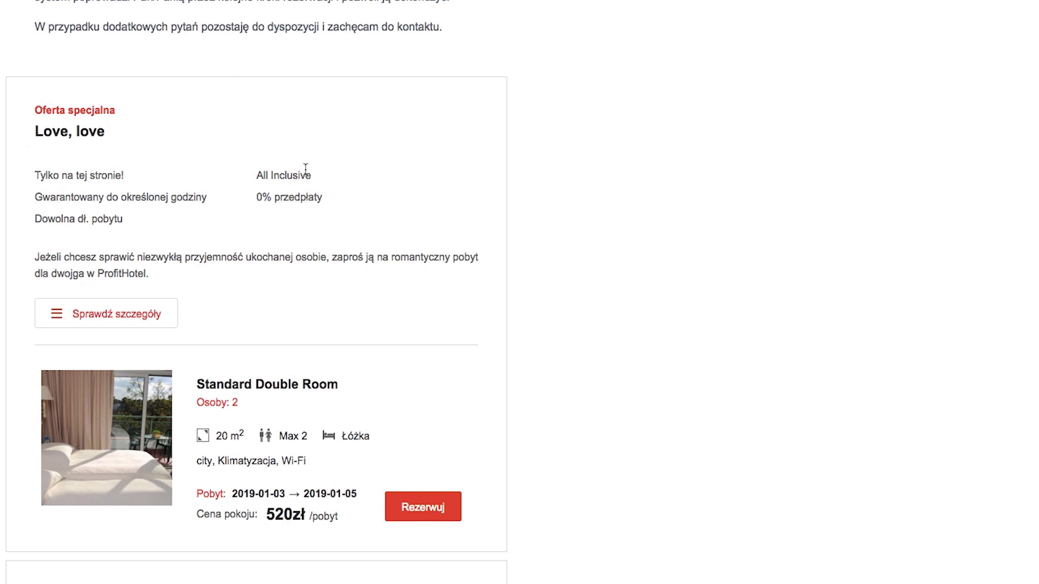
{"action": "scroll", "coordinate": [306, 173], "scroll_direction": "down", "scroll_amount": 5}
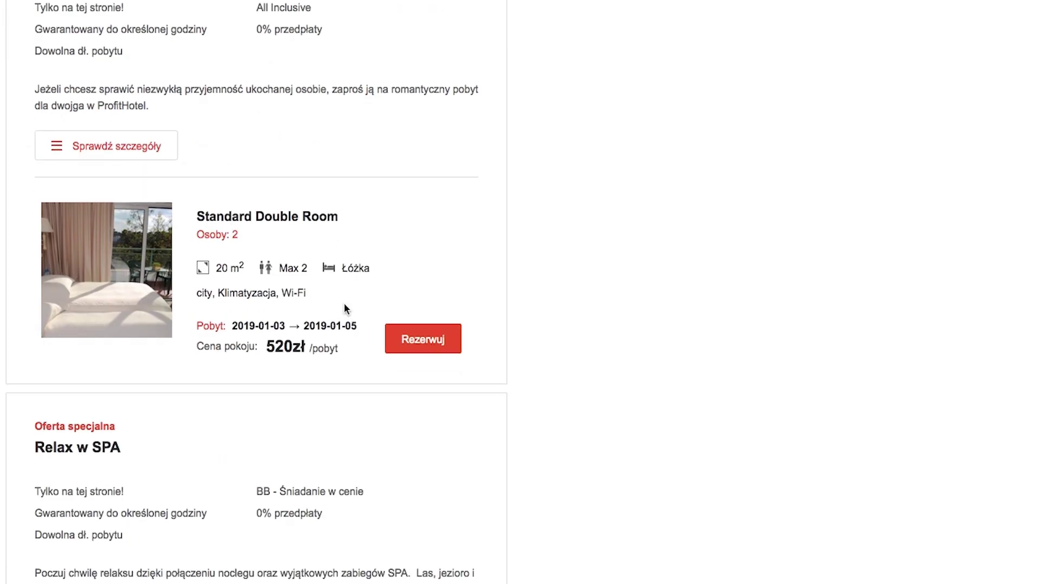
{"action": "scroll", "coordinate": [344, 305], "scroll_direction": "down", "scroll_amount": 4}
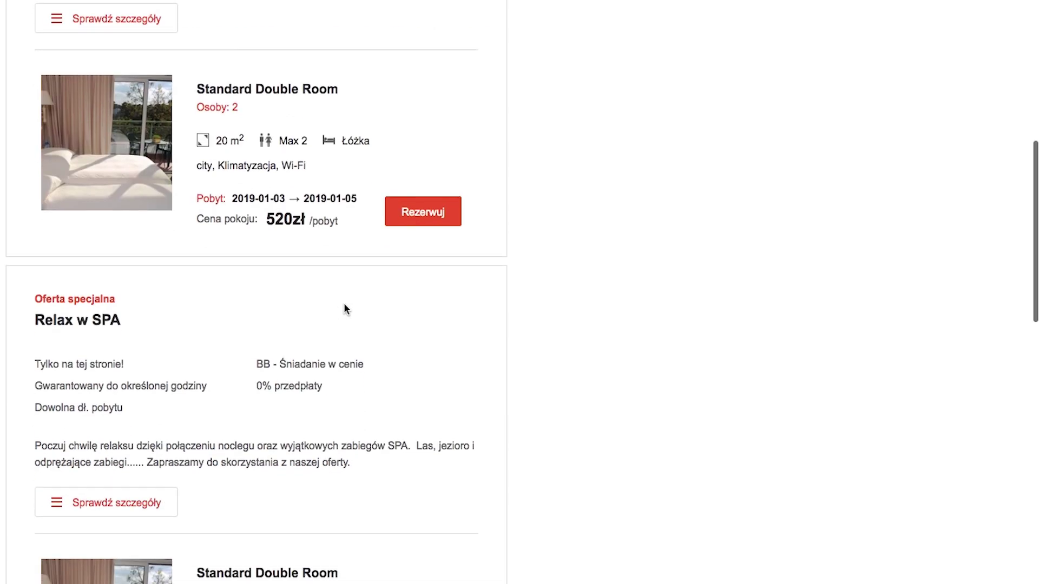
{"action": "scroll", "coordinate": [130, 465], "scroll_direction": "down", "scroll_amount": 10}
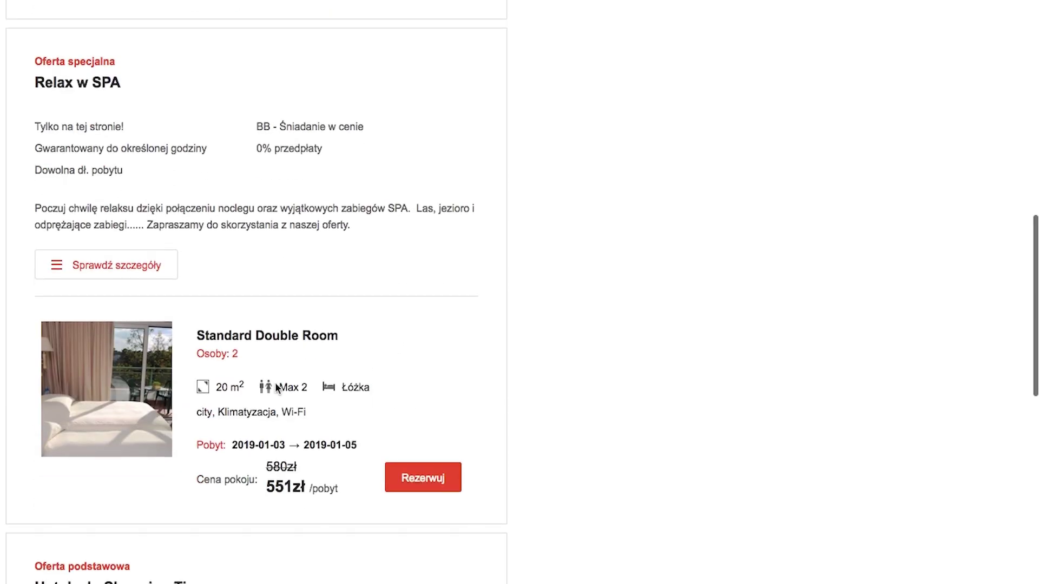
{"action": "scroll", "coordinate": [82, 374], "scroll_direction": "down", "scroll_amount": 12}
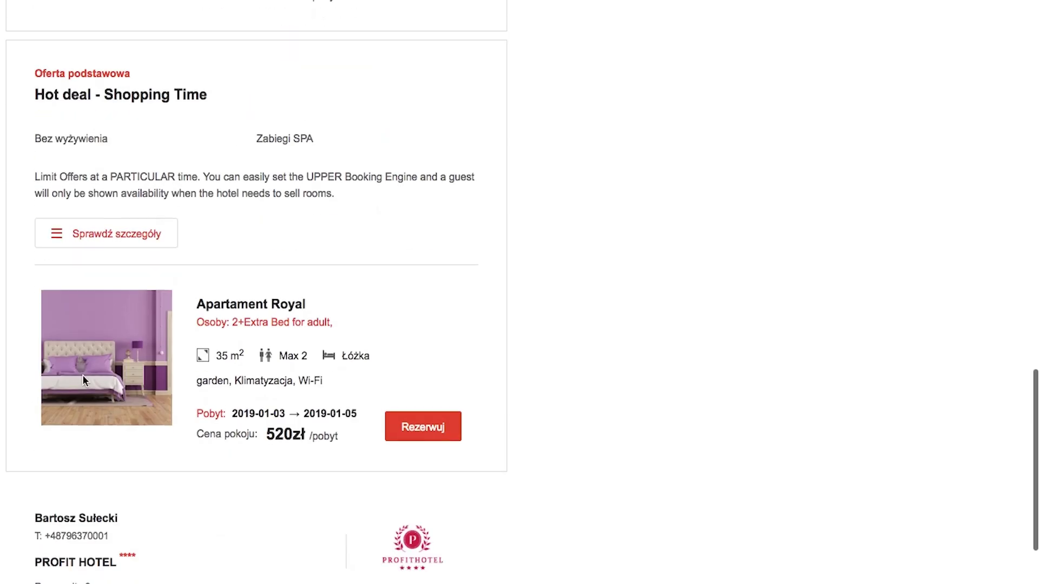
{"action": "scroll", "coordinate": [82, 374], "scroll_direction": "up", "scroll_amount": 20}
{"action": "scroll", "coordinate": [82, 374], "scroll_direction": "up", "scroll_amount": 3}
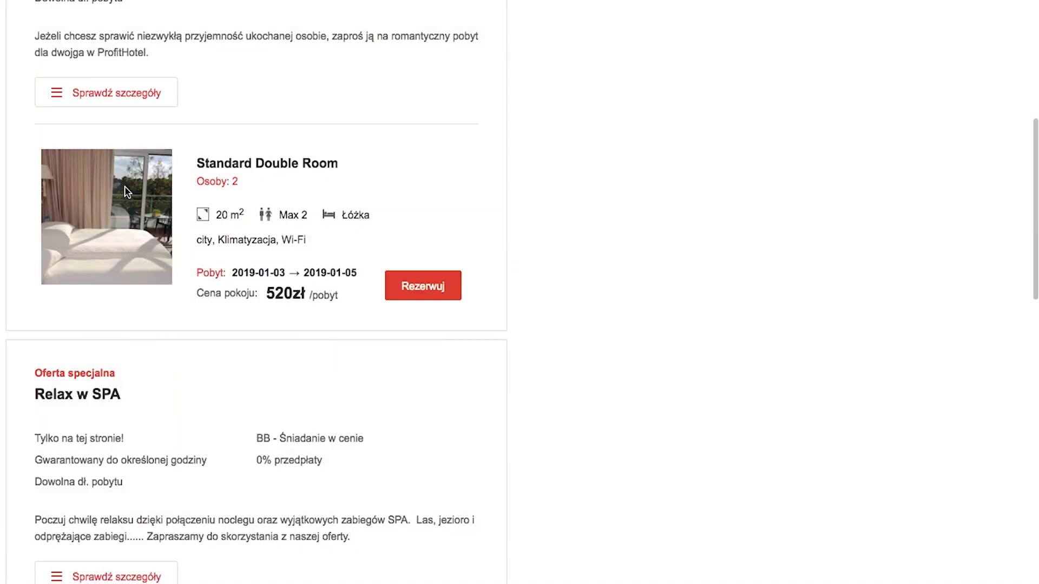
Start booking the discounted Relax w SPA offer for the Standard Double Room from the proposal e-mail
{"action": "scroll", "coordinate": [64, 312], "scroll_direction": "down", "scroll_amount": 6}
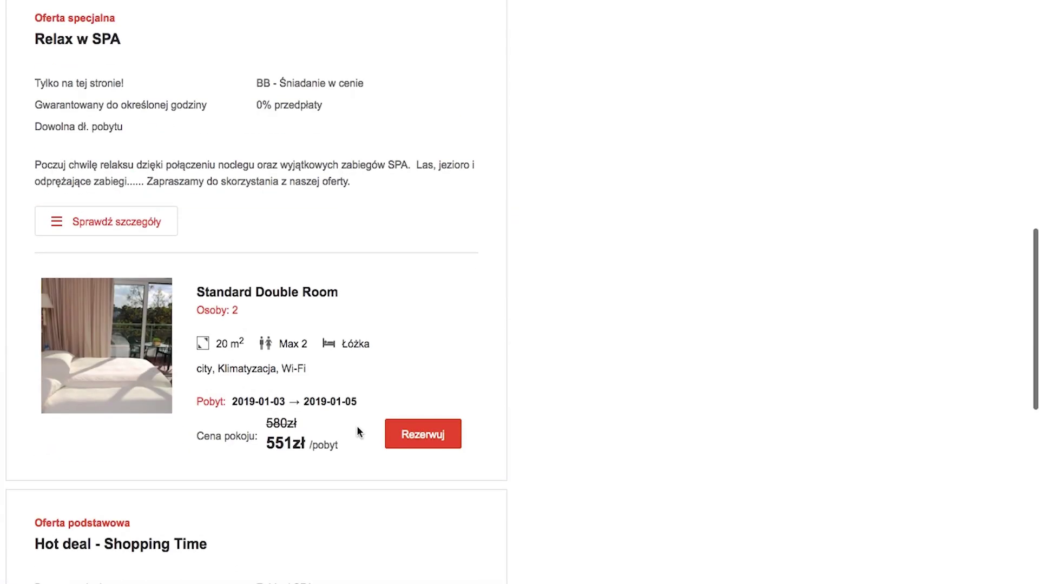
{"action": "scroll", "coordinate": [206, 241], "scroll_direction": "down", "scroll_amount": 3}
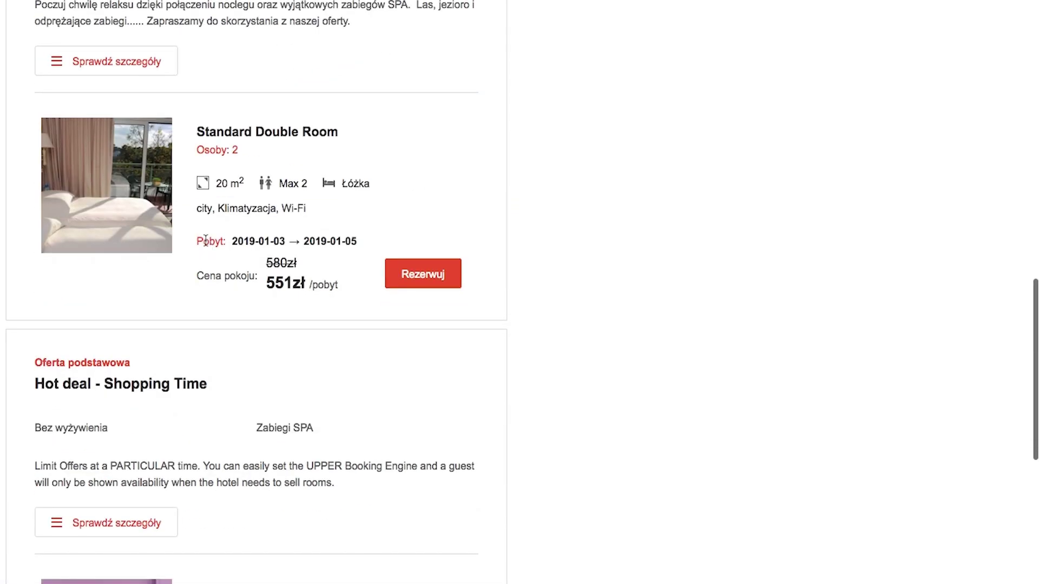
{"action": "left_click", "coordinate": [440, 273]}
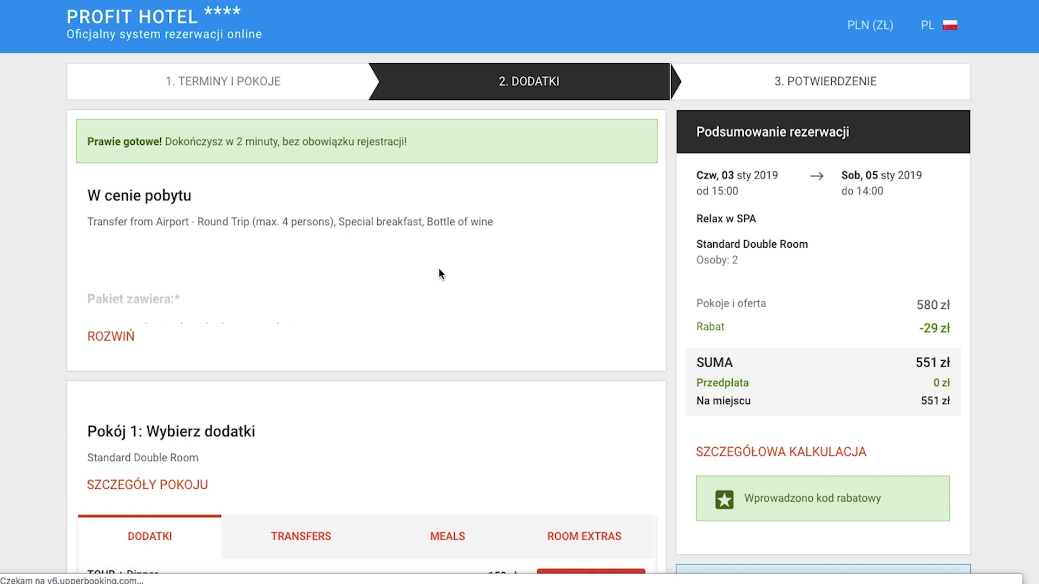
Continue from the extras stage to the booking confirmation without adding any extras for the room
{"action": "scroll", "coordinate": [438, 267], "scroll_direction": "down", "scroll_amount": 3}
{"action": "scroll", "coordinate": [438, 268], "scroll_direction": "down", "scroll_amount": 3}
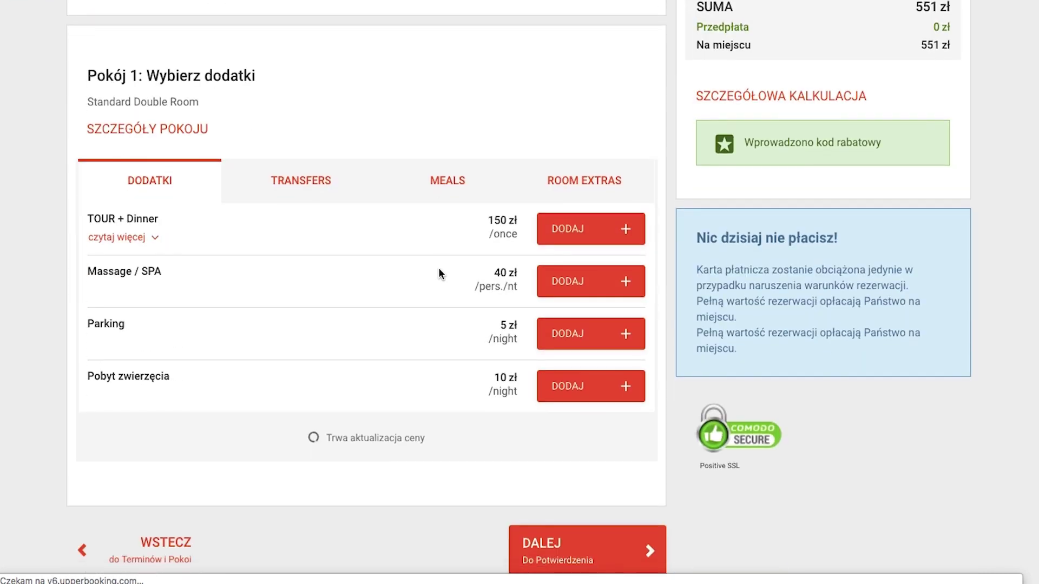
{"action": "scroll", "coordinate": [438, 267], "scroll_direction": "down", "scroll_amount": 1}
{"action": "left_click", "coordinate": [618, 475]}
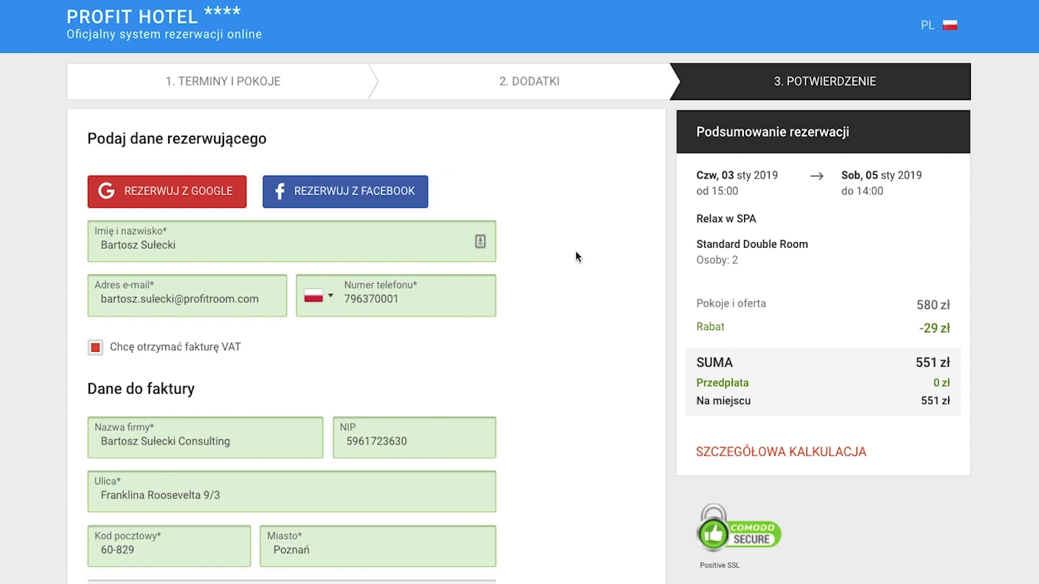
Accept the booking regulations and cancellation terms, and consent to receiving information about current events and promotions
{"action": "scroll", "coordinate": [576, 252], "scroll_direction": "down", "scroll_amount": 10}
{"action": "scroll", "coordinate": [577, 249], "scroll_direction": "up", "scroll_amount": 10}
{"action": "scroll", "coordinate": [578, 252], "scroll_direction": "down", "scroll_amount": 10}
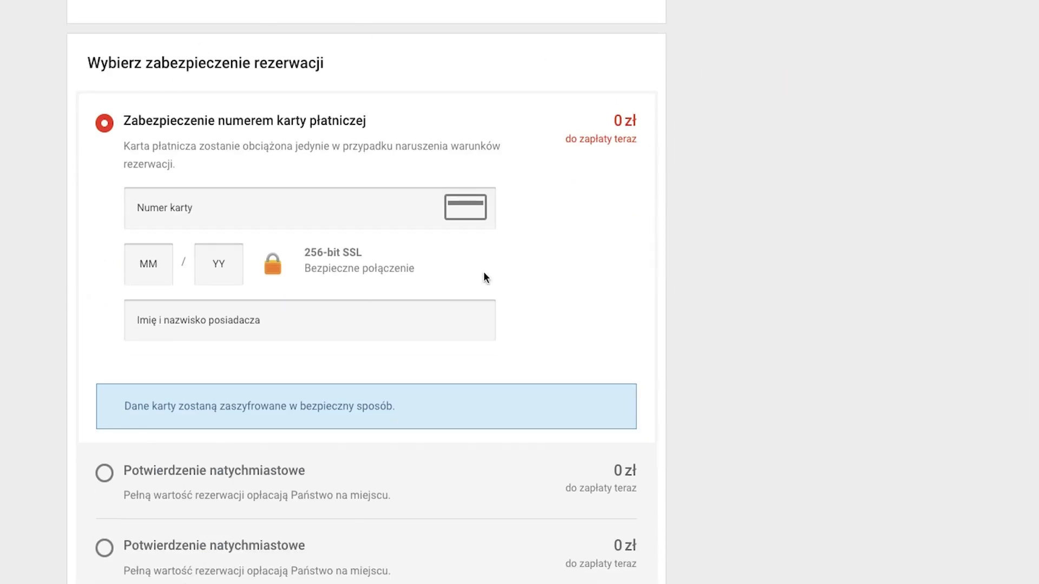
{"action": "scroll", "coordinate": [496, 187], "scroll_direction": "down", "scroll_amount": 7}
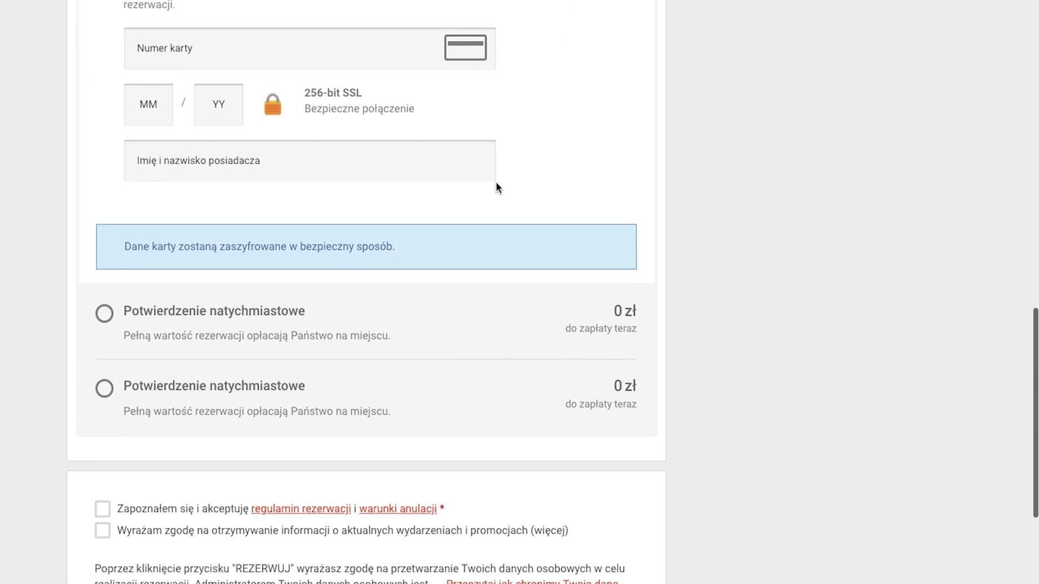
{"action": "left_click", "coordinate": [111, 315]}
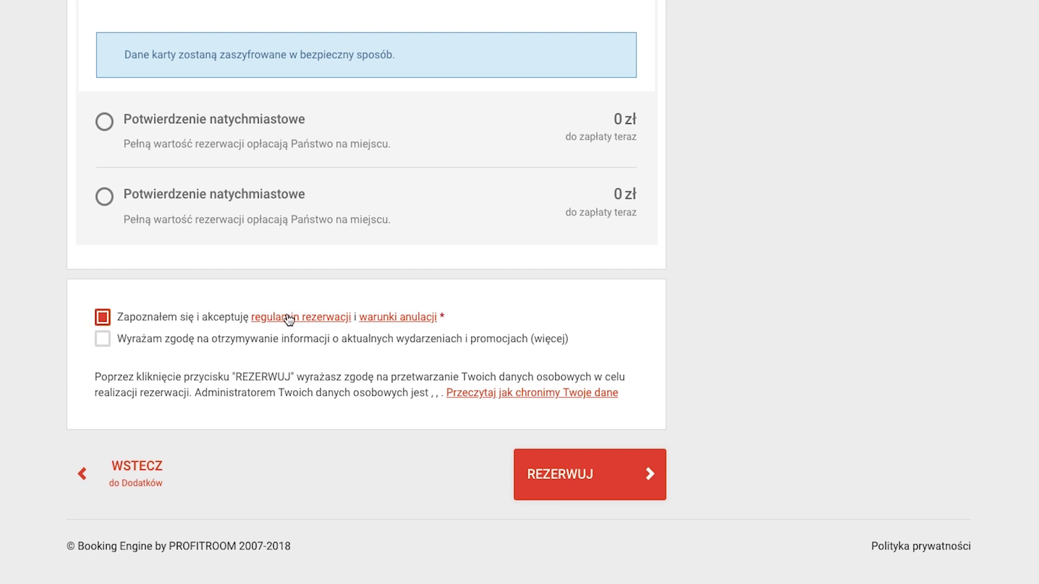
{"action": "left_click", "coordinate": [168, 340]}
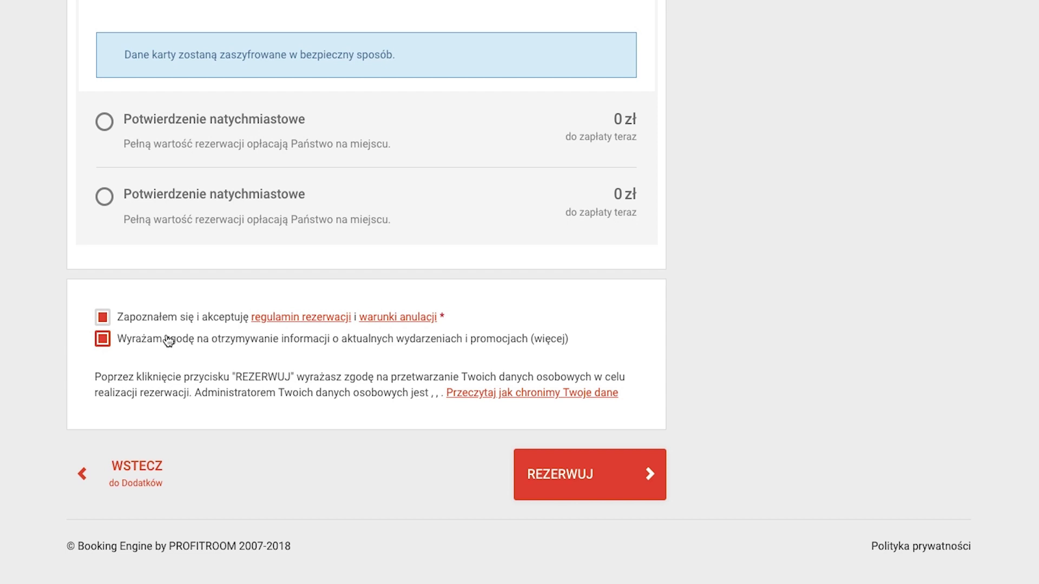
Return to the proposal e-mail and review the discounted Relax w SPA and Hot deal - Shopping Time offers
{"action": "left_click", "coordinate": [168, 340]}
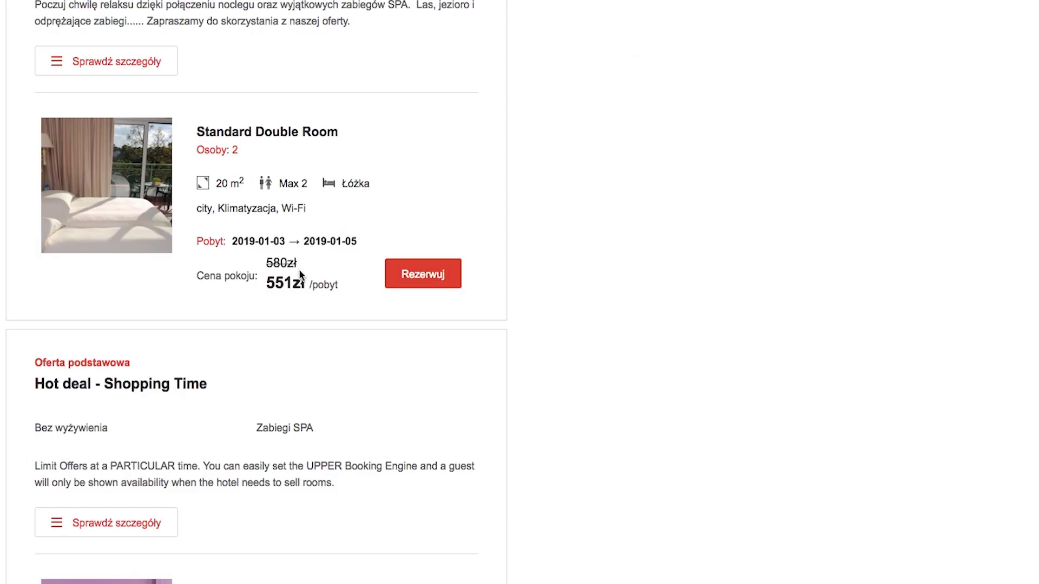
{"action": "scroll", "coordinate": [298, 268], "scroll_direction": "up", "scroll_amount": 10}
{"action": "scroll", "coordinate": [299, 268], "scroll_direction": "down", "scroll_amount": 4}
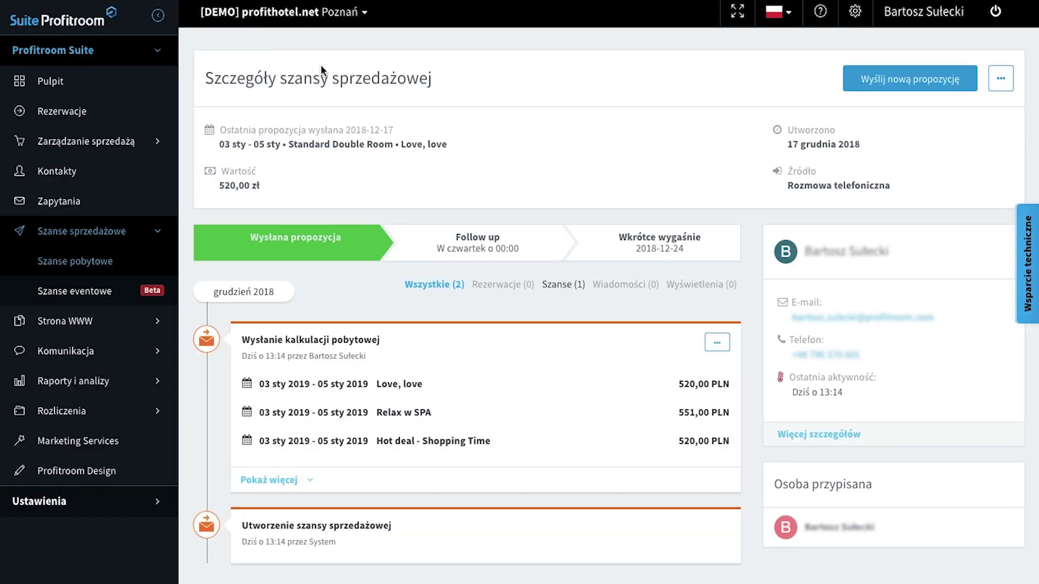
Examine the sales opportunity's details, including the sent stay calculation and the dates of the Follow up and Wkrótce wygaśnie stages
{"action": "scroll", "coordinate": [320, 64], "scroll_direction": "down", "scroll_amount": 1}
{"action": "scroll", "coordinate": [320, 64], "scroll_direction": "up", "scroll_amount": 1}
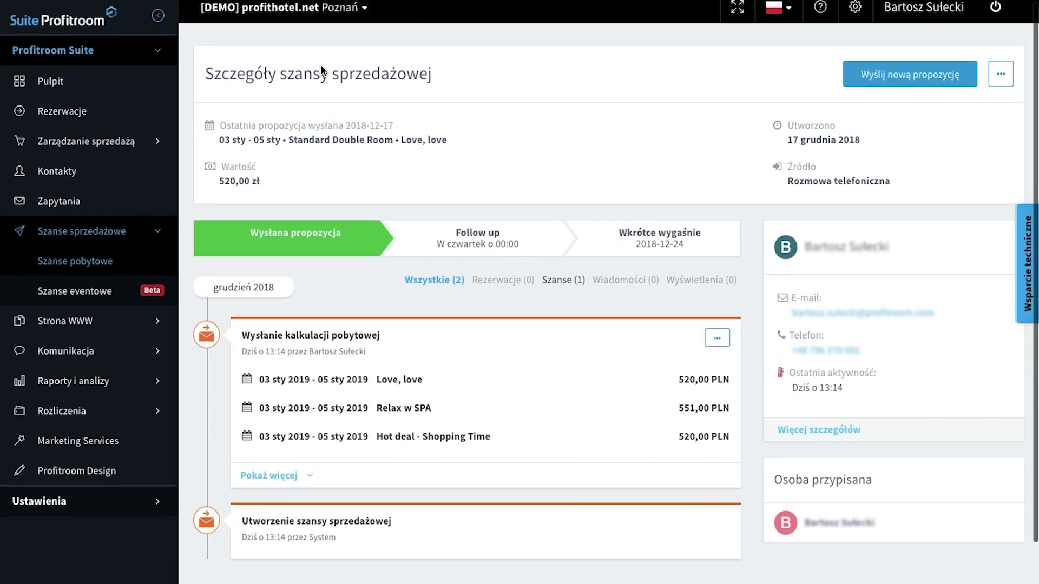
{"action": "scroll", "coordinate": [321, 64], "scroll_direction": "down", "scroll_amount": 1}
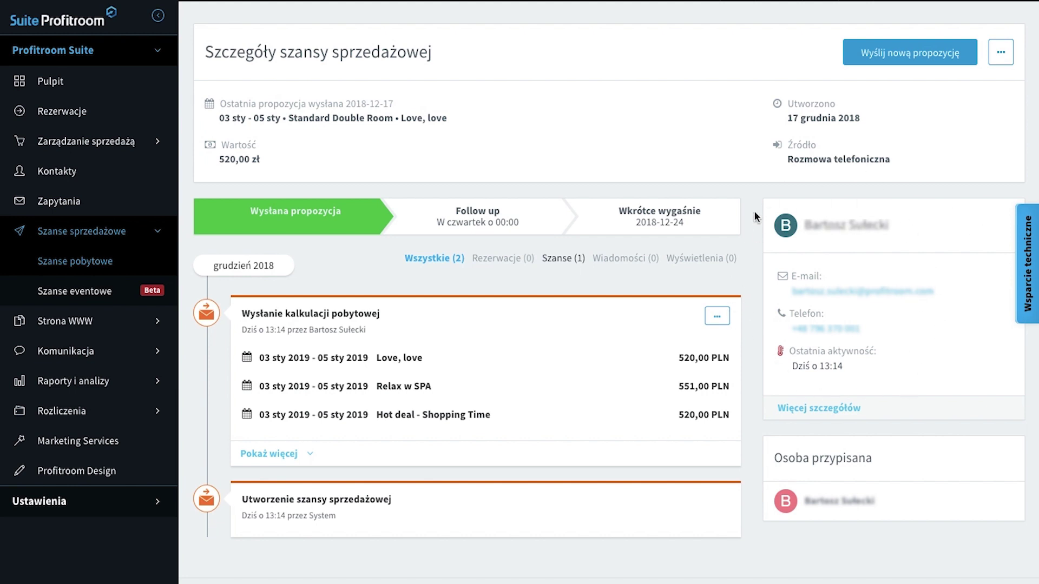
{"action": "scroll", "coordinate": [871, 400], "scroll_direction": "down", "scroll_amount": 1}
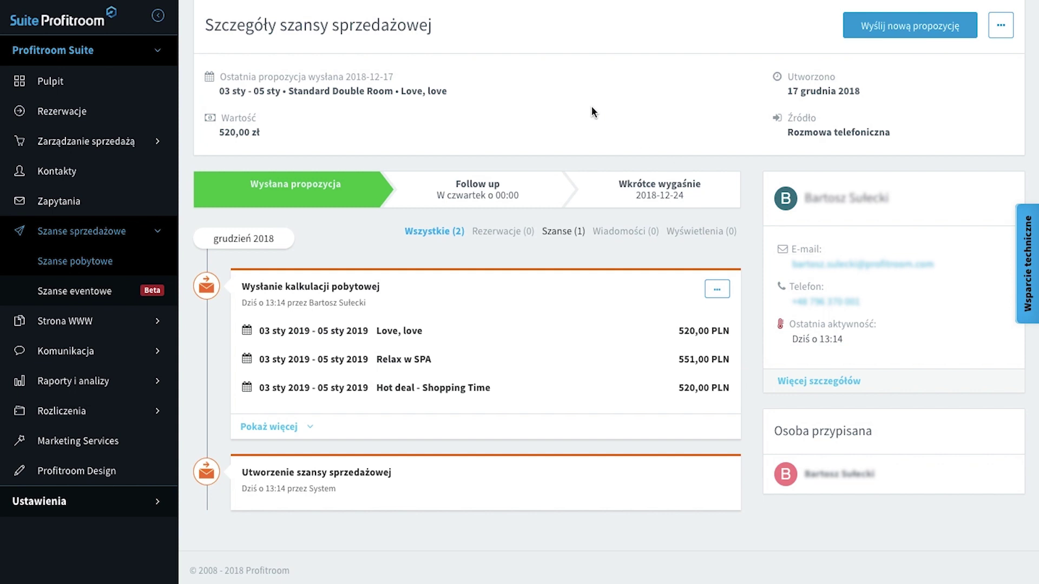
{"action": "scroll", "coordinate": [592, 109], "scroll_direction": "up", "scroll_amount": 2}
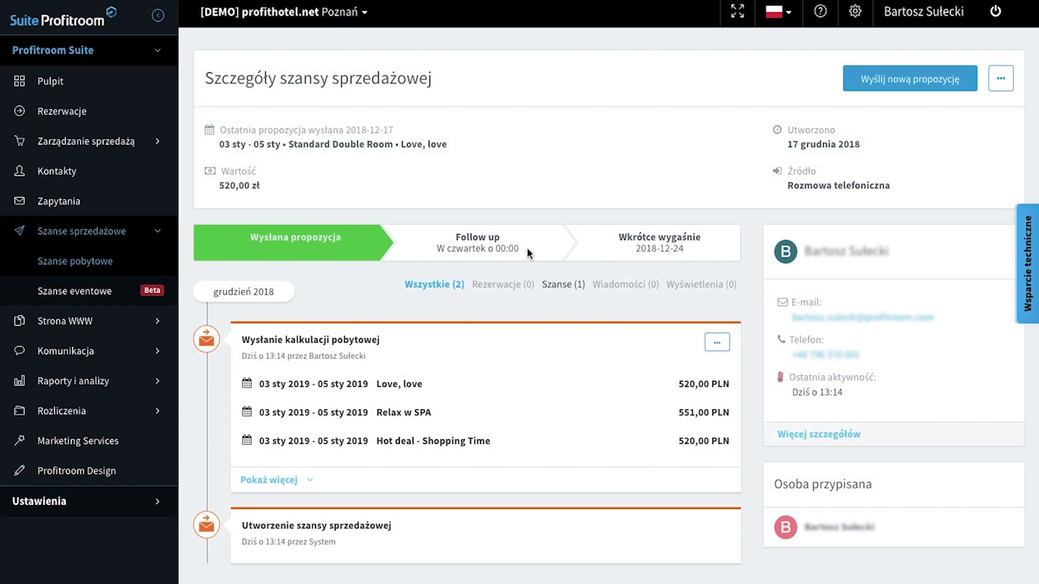
{"action": "left_click_drag", "start_coordinate": [522, 248], "coordinate": [492, 229]}
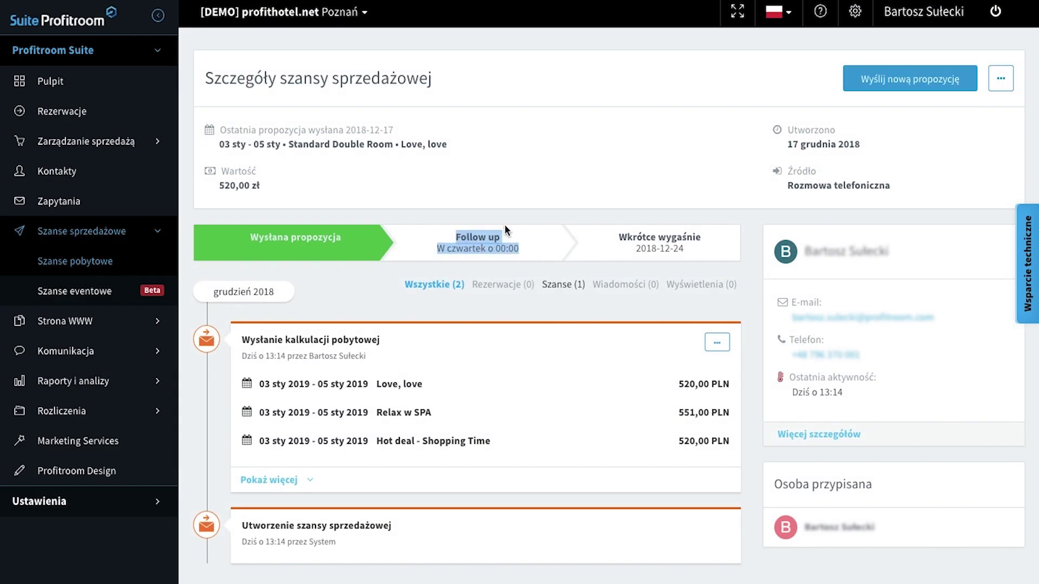
{"action": "left_click", "coordinate": [508, 219]}
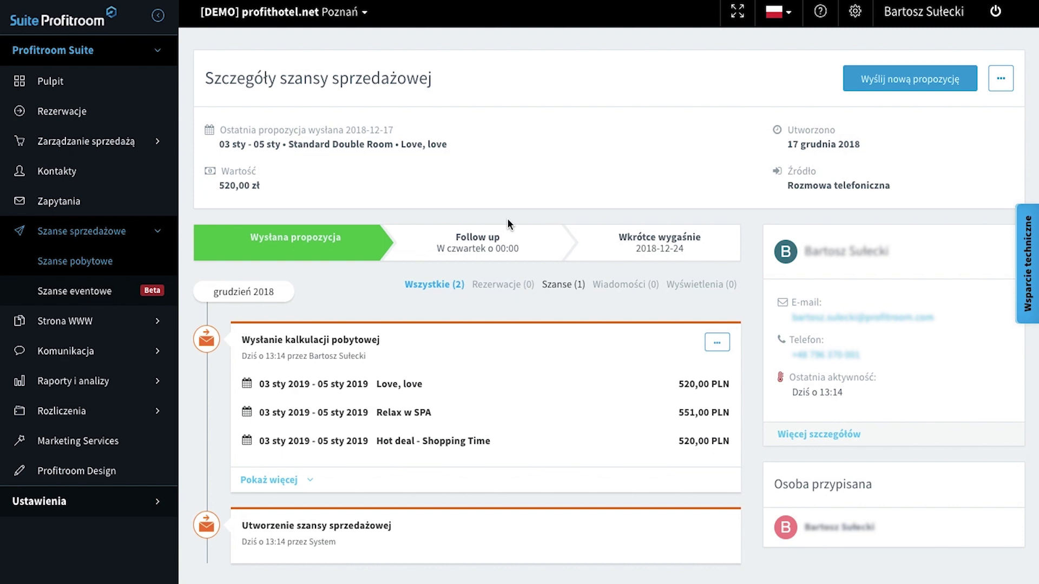
{"action": "left_click_drag", "start_coordinate": [684, 248], "coordinate": [620, 240]}
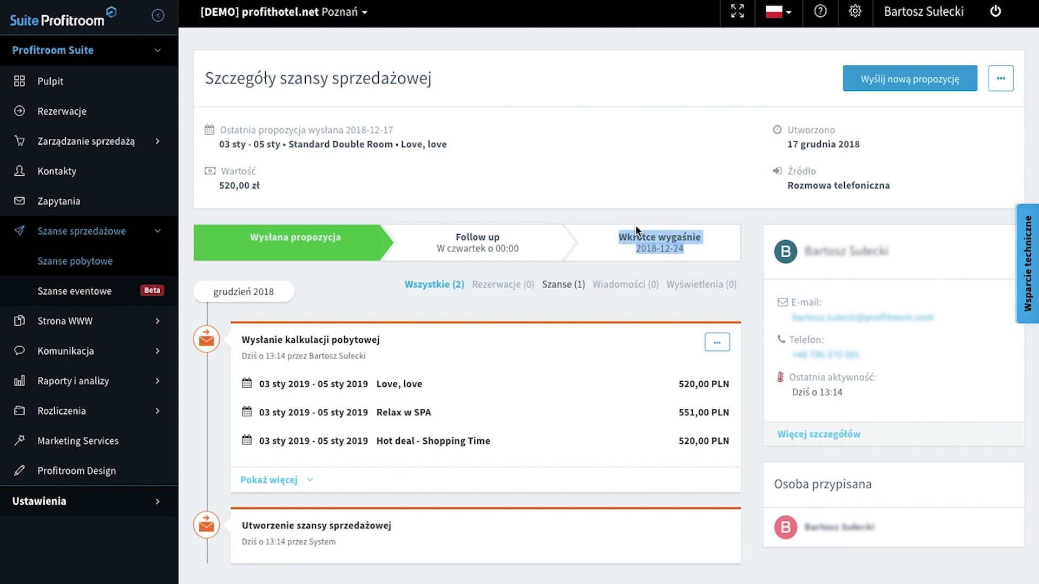
{"action": "left_click", "coordinate": [636, 225]}
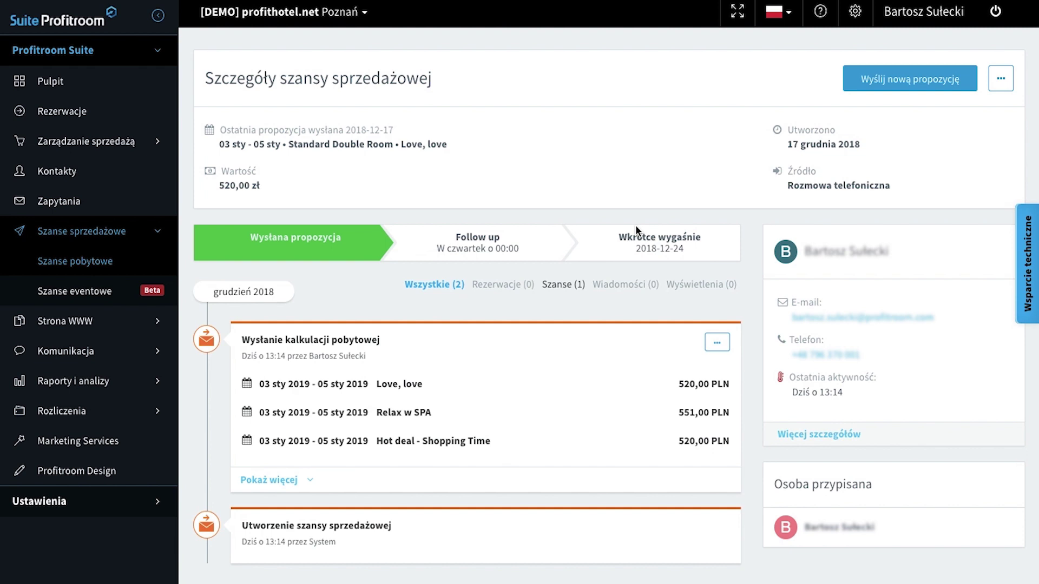
{"action": "left_click_drag", "start_coordinate": [703, 238], "coordinate": [620, 242]}
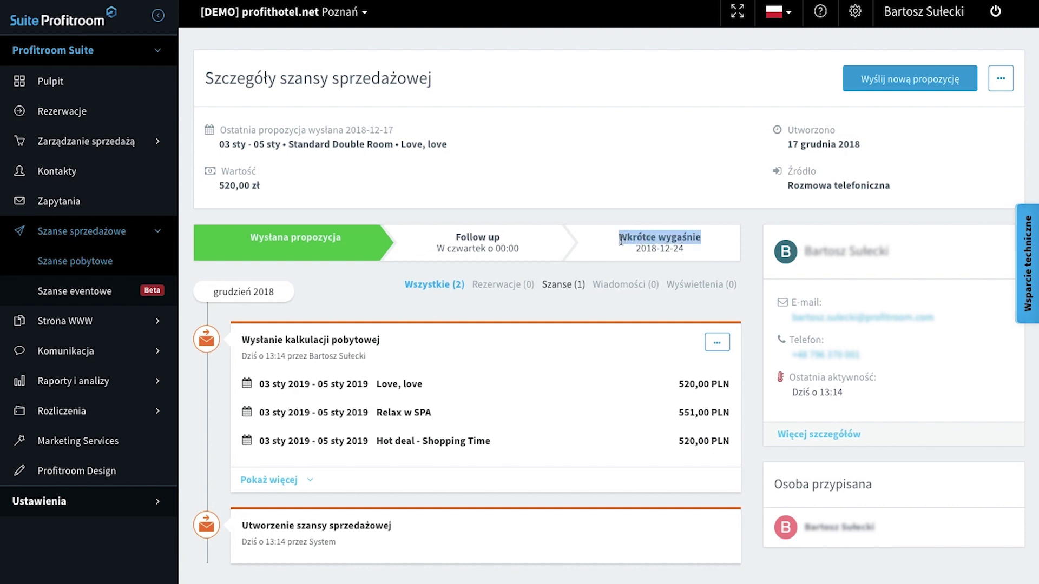
Open the list of stay opportunities and look through it sorted from the highest value
{"action": "left_click", "coordinate": [76, 275]}
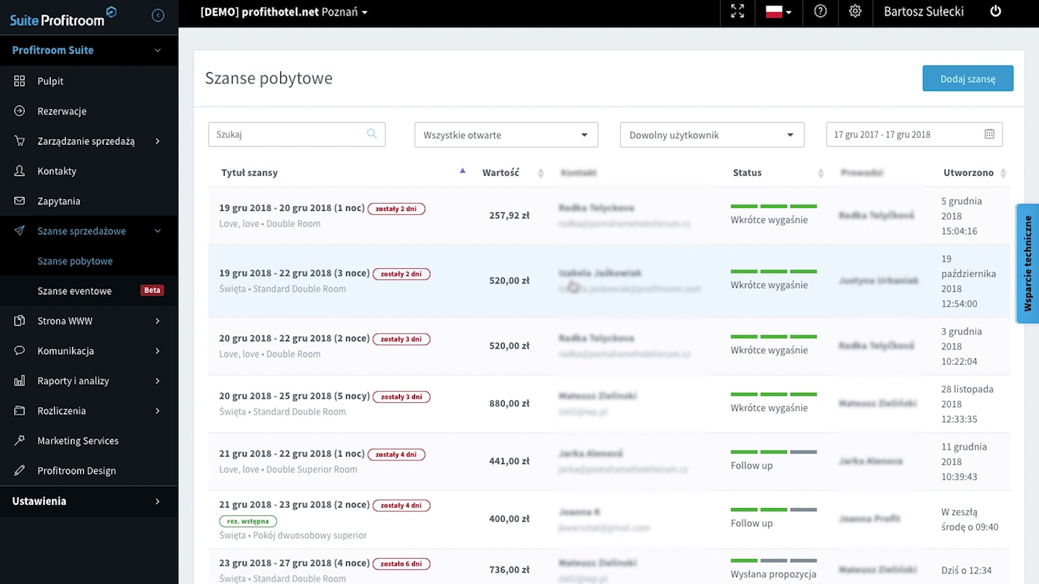
{"action": "scroll", "coordinate": [574, 287], "scroll_direction": "down", "scroll_amount": 2}
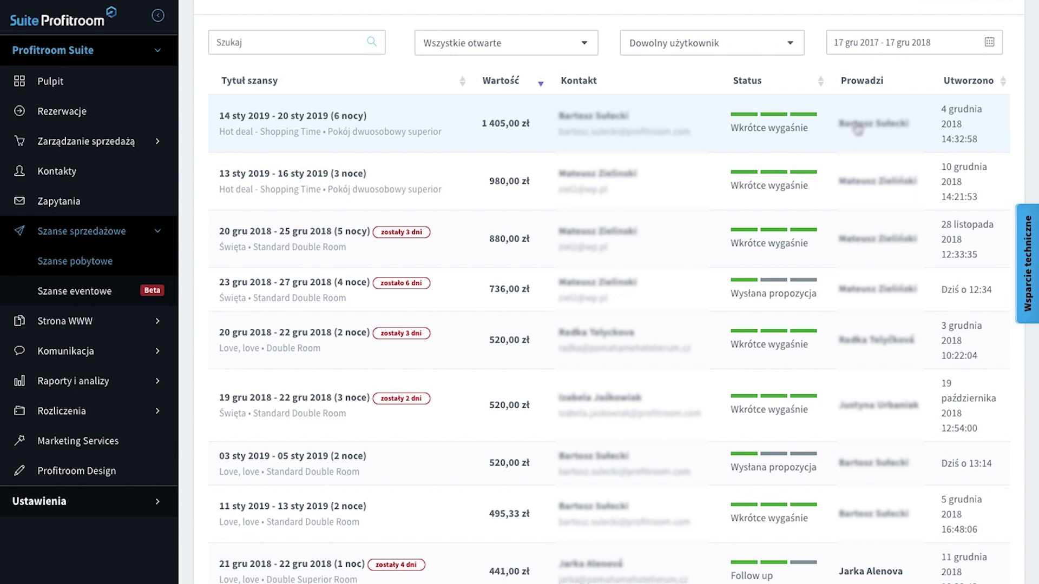
{"action": "scroll", "coordinate": [536, 133], "scroll_direction": "down", "scroll_amount": 9}
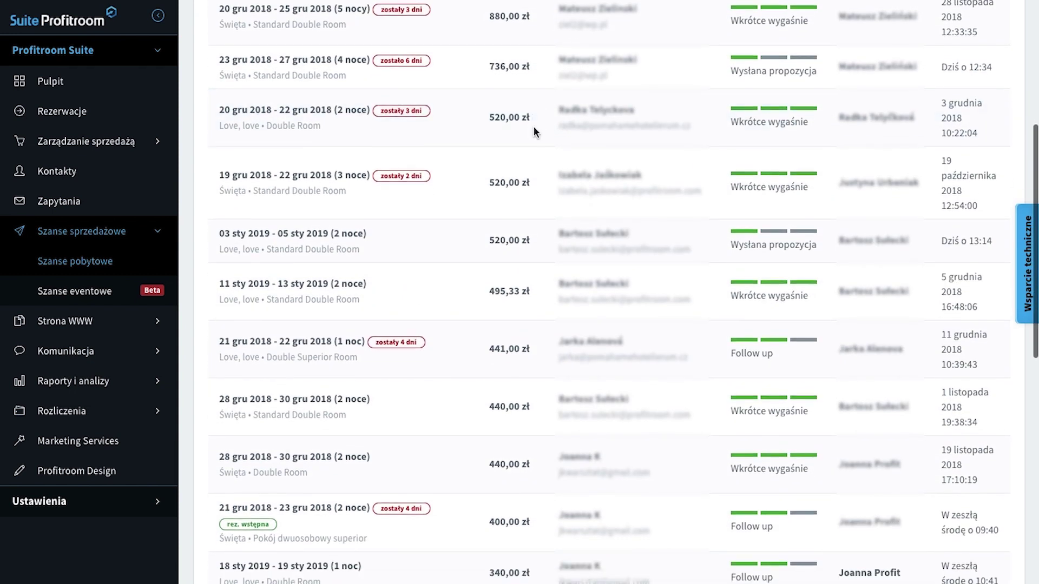
{"action": "scroll", "coordinate": [536, 134], "scroll_direction": "up", "scroll_amount": 9}
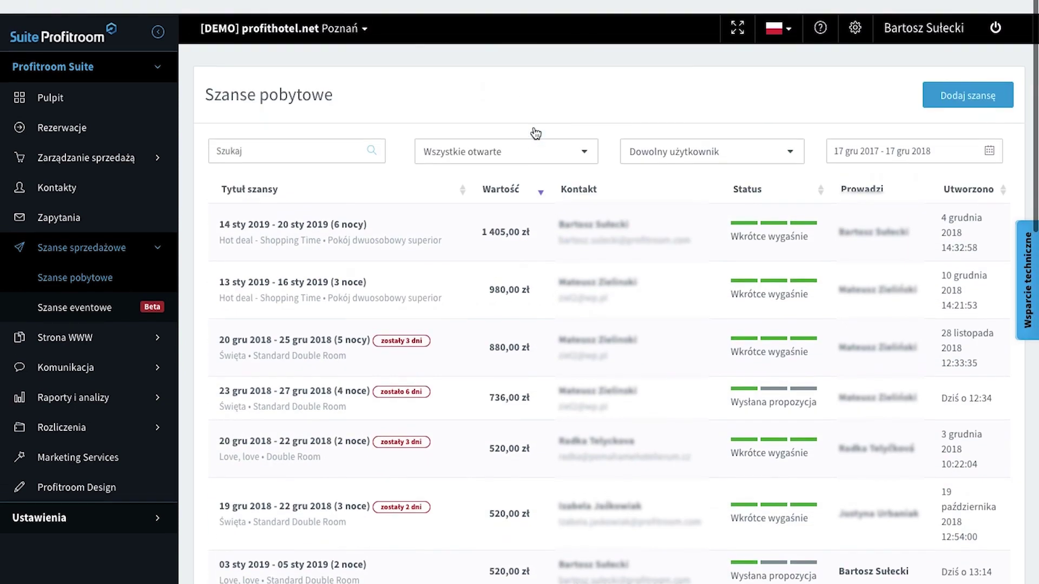
Filter the stay opportunities by the assigned employee and choose the last 30 days as the date range
{"action": "left_click", "coordinate": [752, 139]}
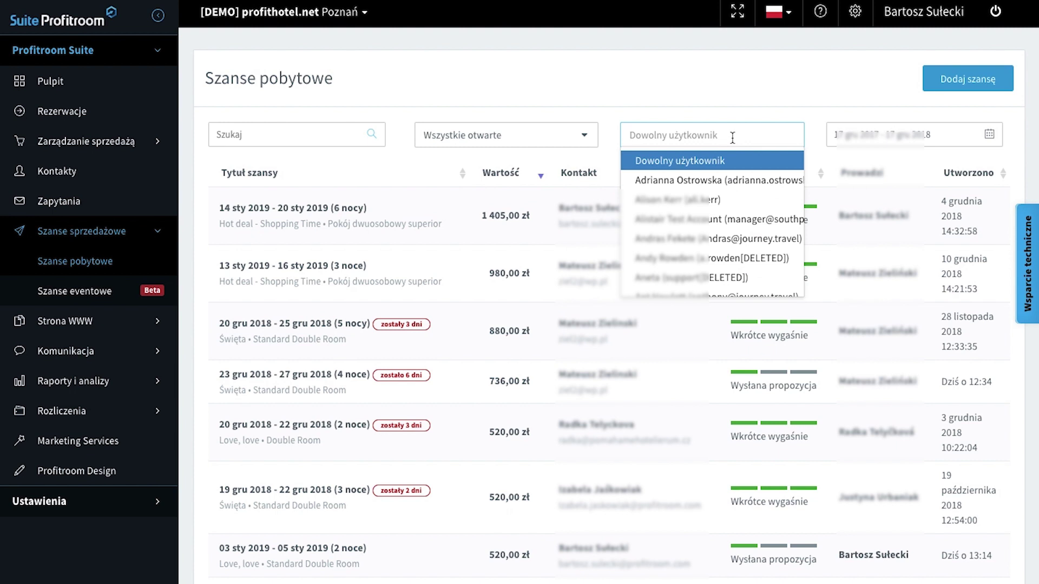
{"action": "type", "text": "bartosz"}
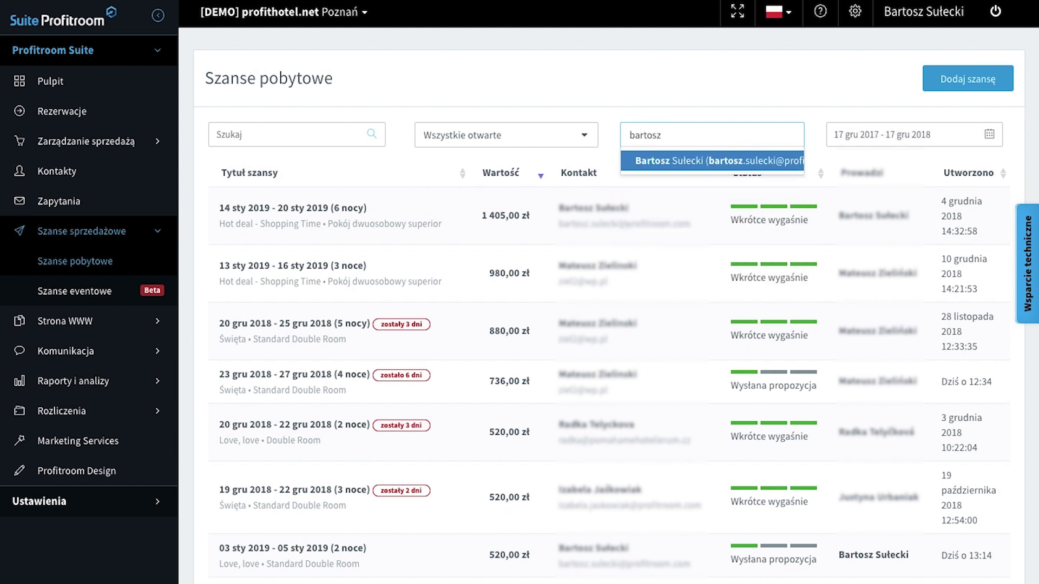
{"action": "key", "text": "Return"}
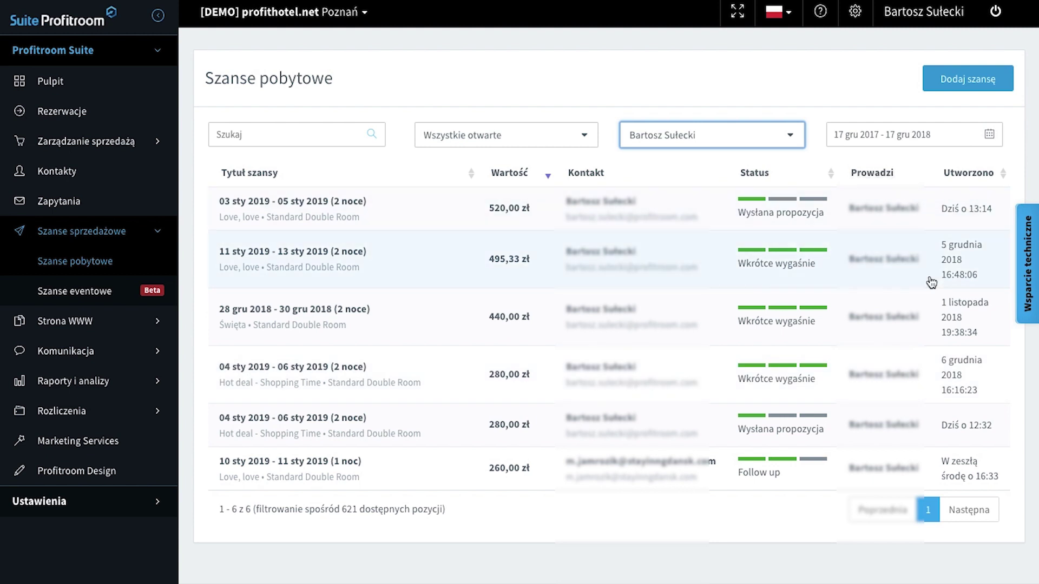
{"action": "left_click", "coordinate": [898, 132]}
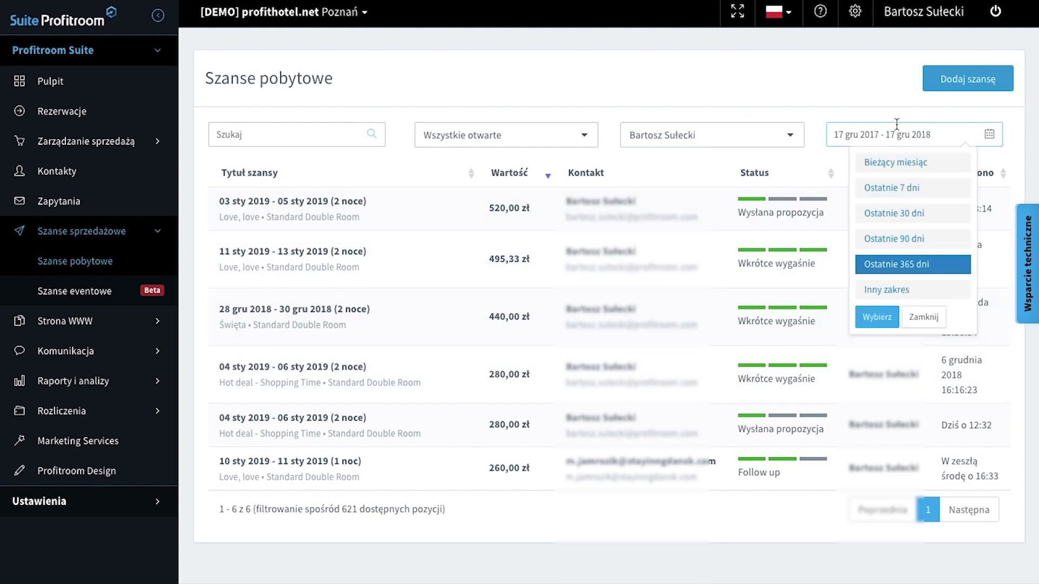
{"action": "left_click", "coordinate": [921, 215]}
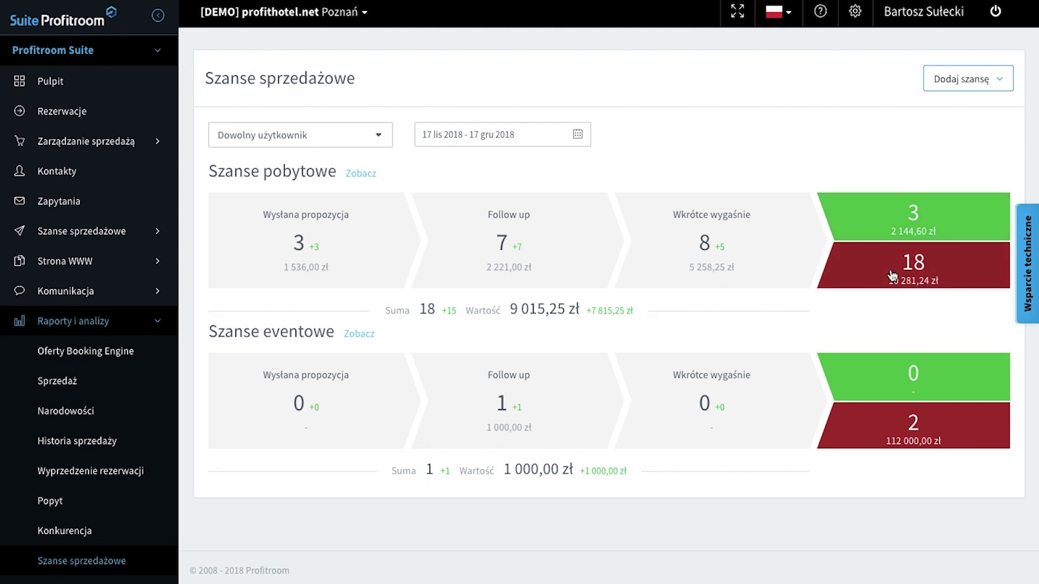
Filter the sales opportunities report by the assigned employee and set its date range to the last 365 days
{"action": "left_click", "coordinate": [325, 135]}
{"action": "type", "text": "bartosz"}
{"action": "key", "text": "Return"}
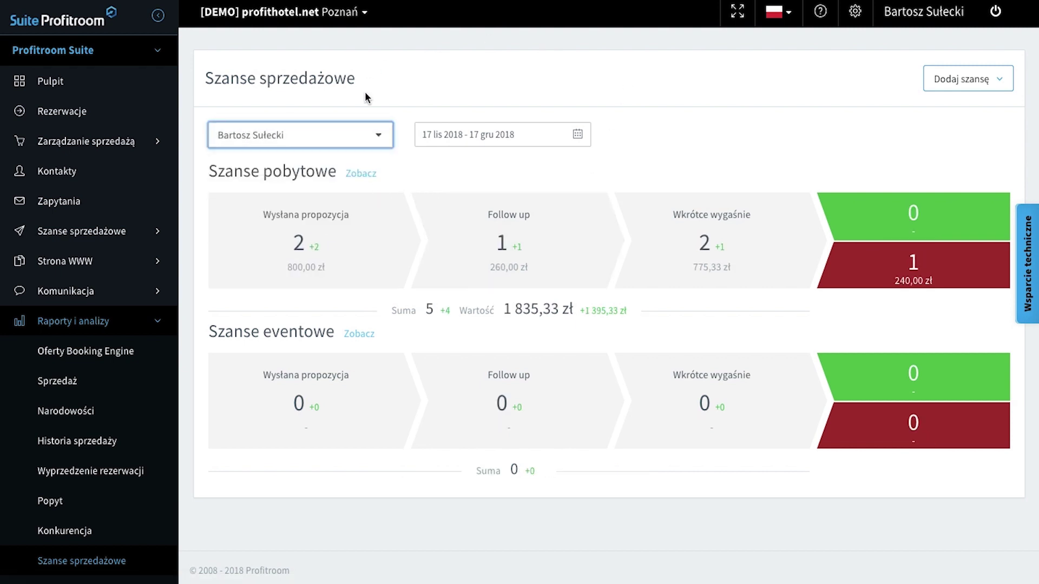
{"action": "left_click", "coordinate": [461, 136]}
{"action": "left_click", "coordinate": [494, 264]}
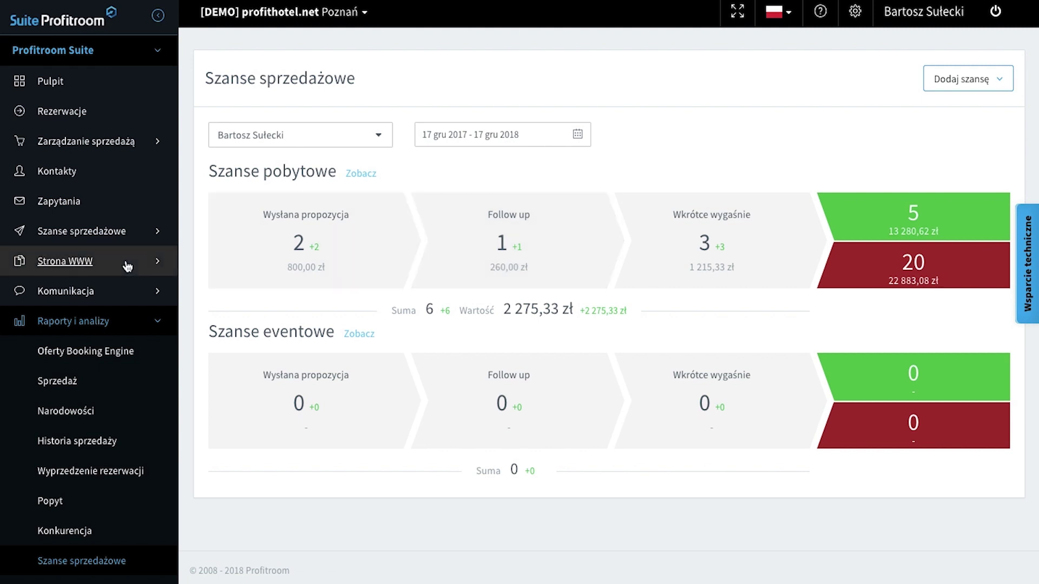
{"action": "scroll", "coordinate": [127, 265], "scroll_direction": "down", "scroll_amount": 5}
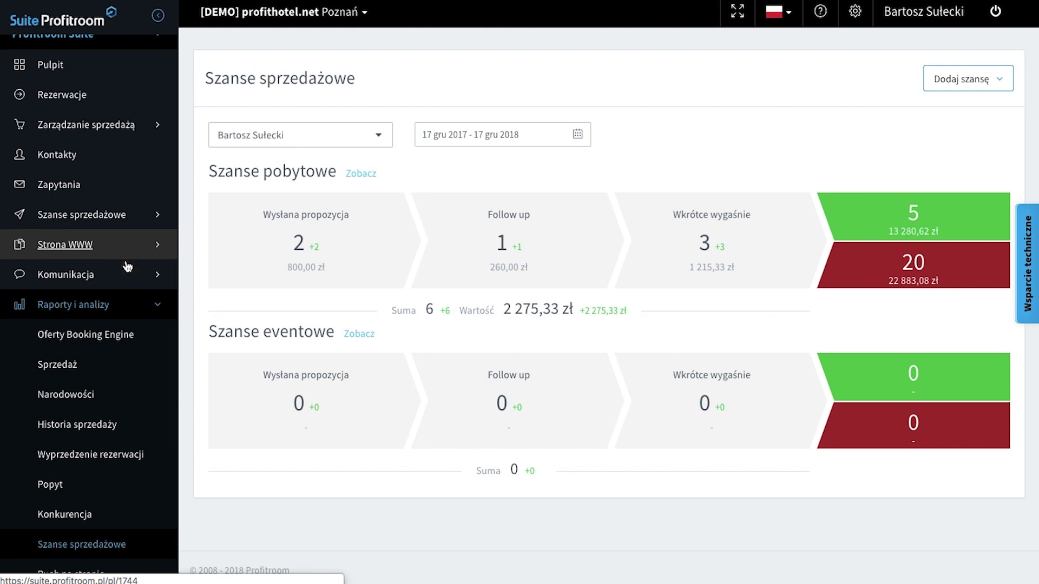